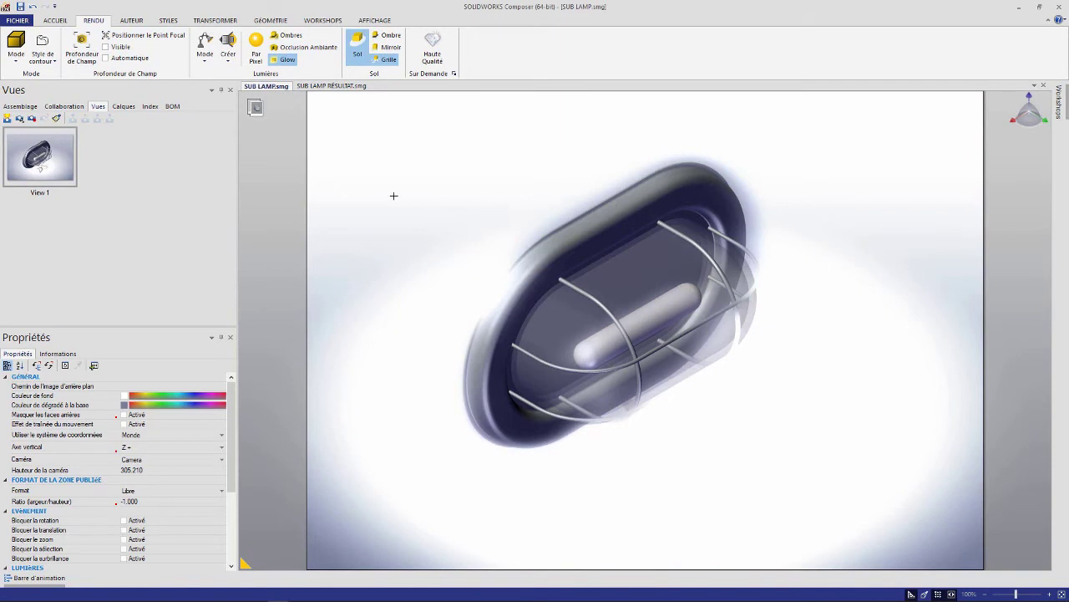
# Step: Switch lighting to Par Pixel and turn off the Sol ground, leaving the gradient backdrop
pyautogui.click(256, 50)
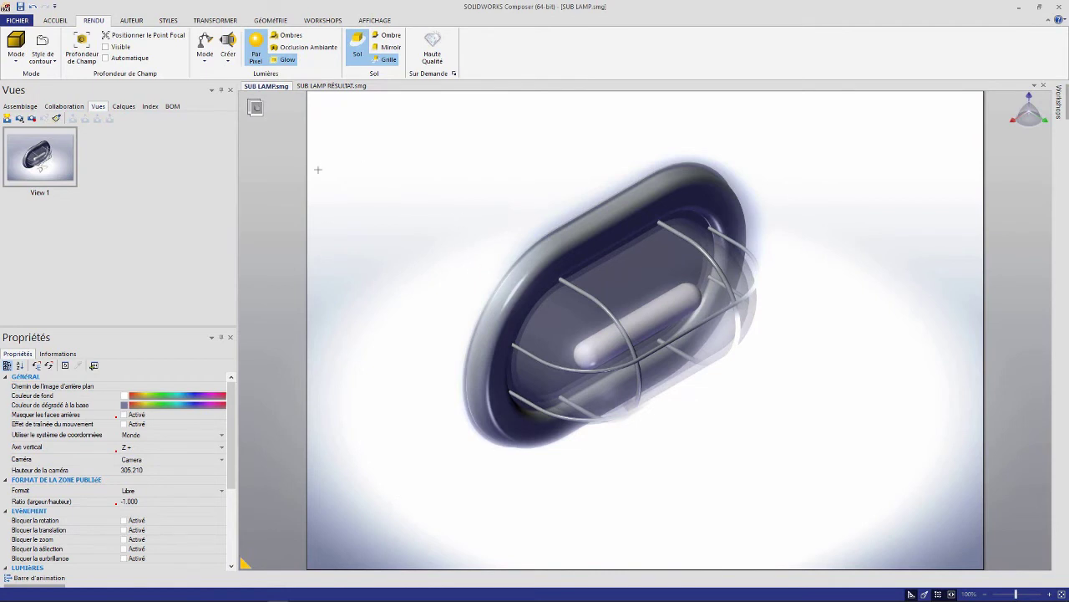
pyautogui.click(358, 48)
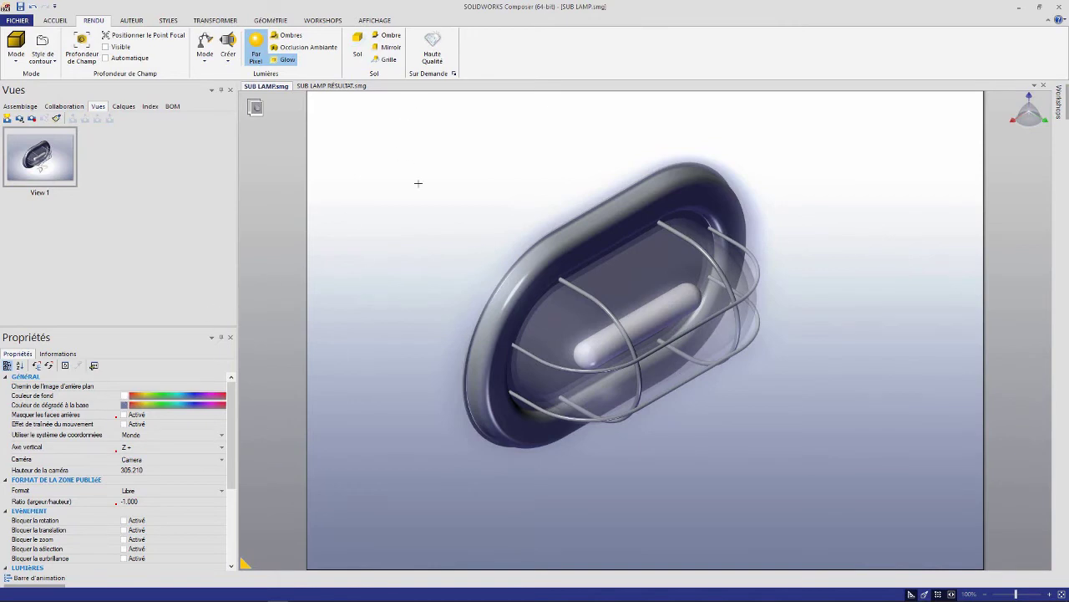
# Step: Set the background colour to grey and the lower gradient colour to black
pyautogui.click(125, 399)
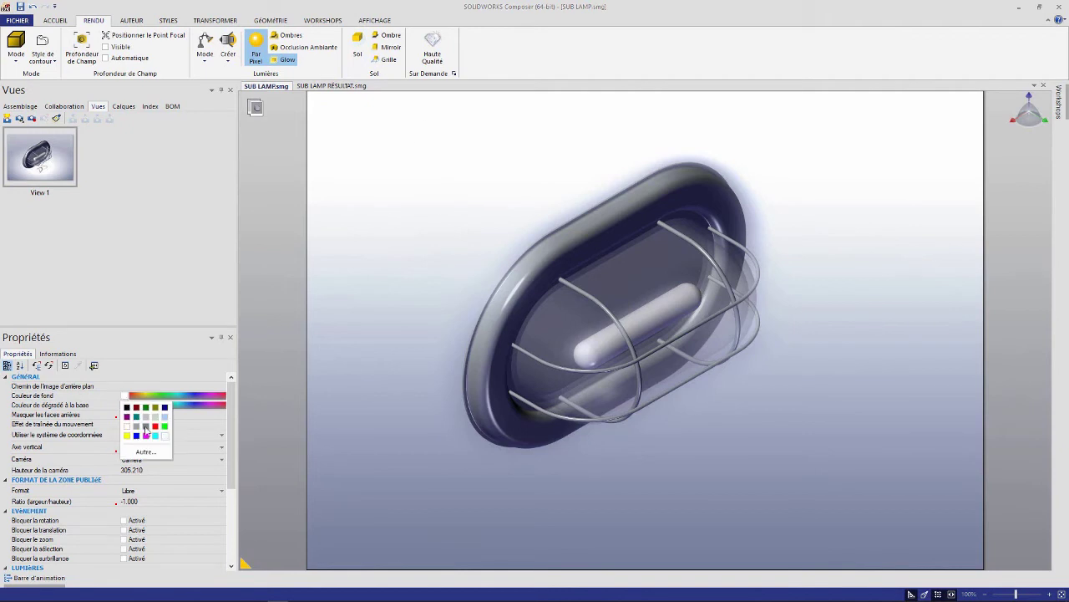
pyautogui.click(146, 427)
pyautogui.click(125, 406)
pyautogui.click(130, 415)
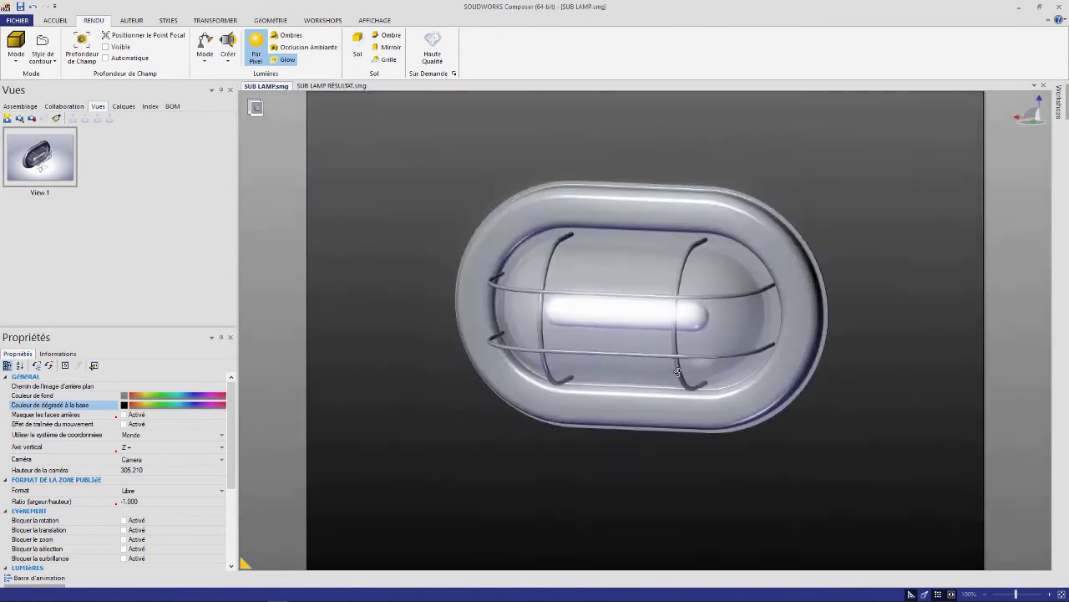
pyautogui.moveTo(741, 387); pyautogui.dragTo(487, 365)
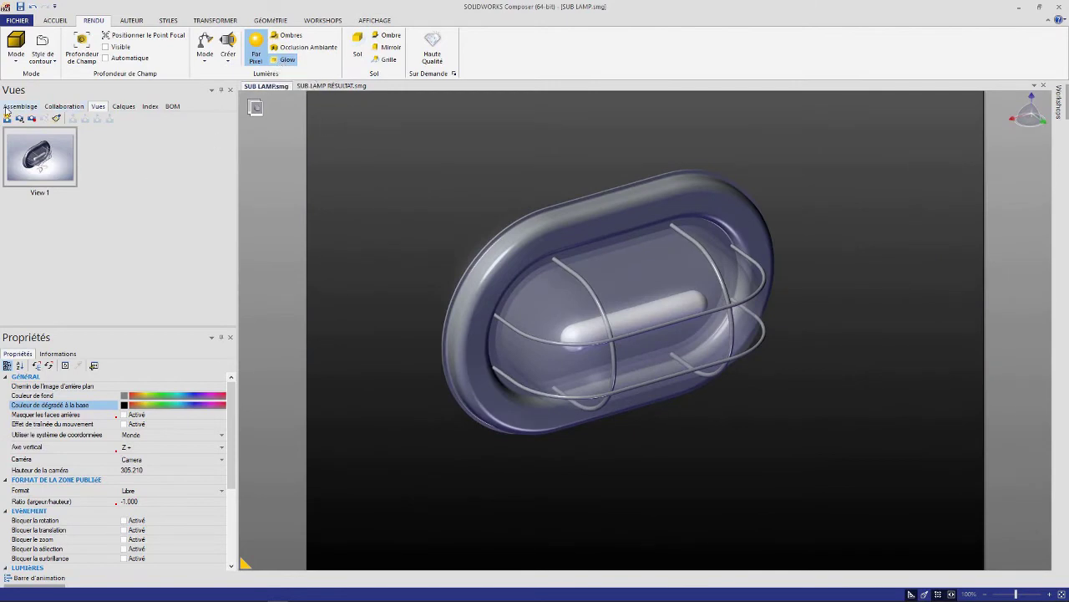
# Step: Give REFLECTEUR the Chromique II (avec couleur) environment effect coloured yellow
pyautogui.click(623, 203)
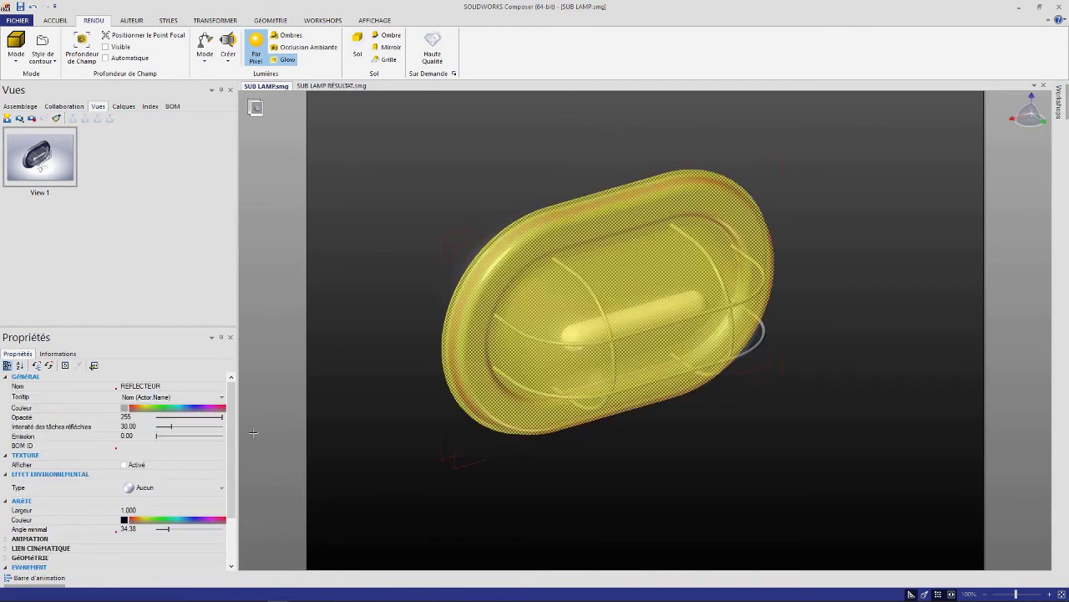
pyautogui.click(190, 487)
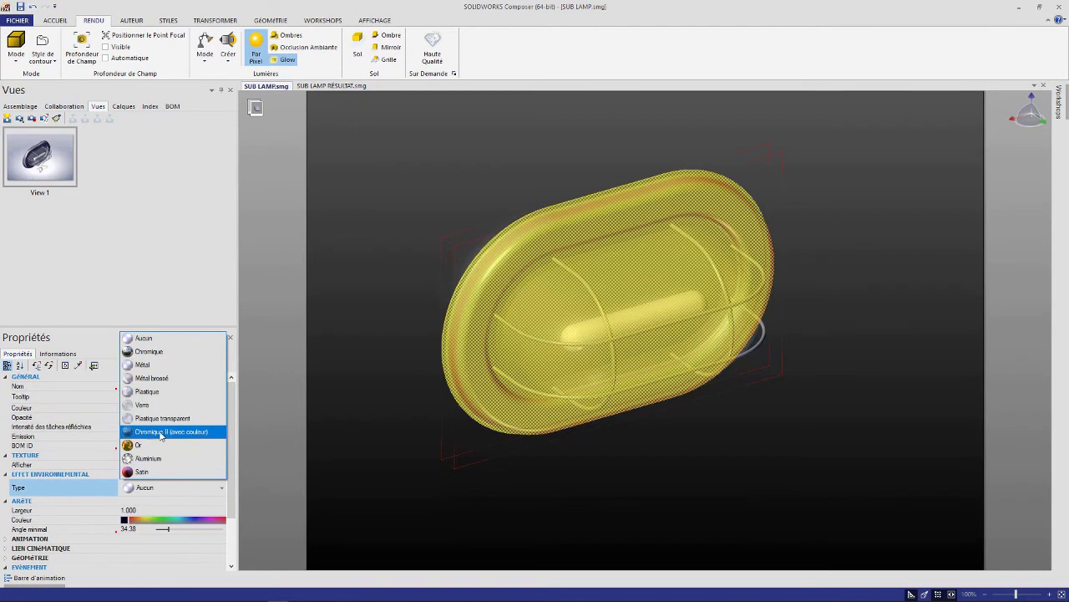
pyautogui.click(166, 432)
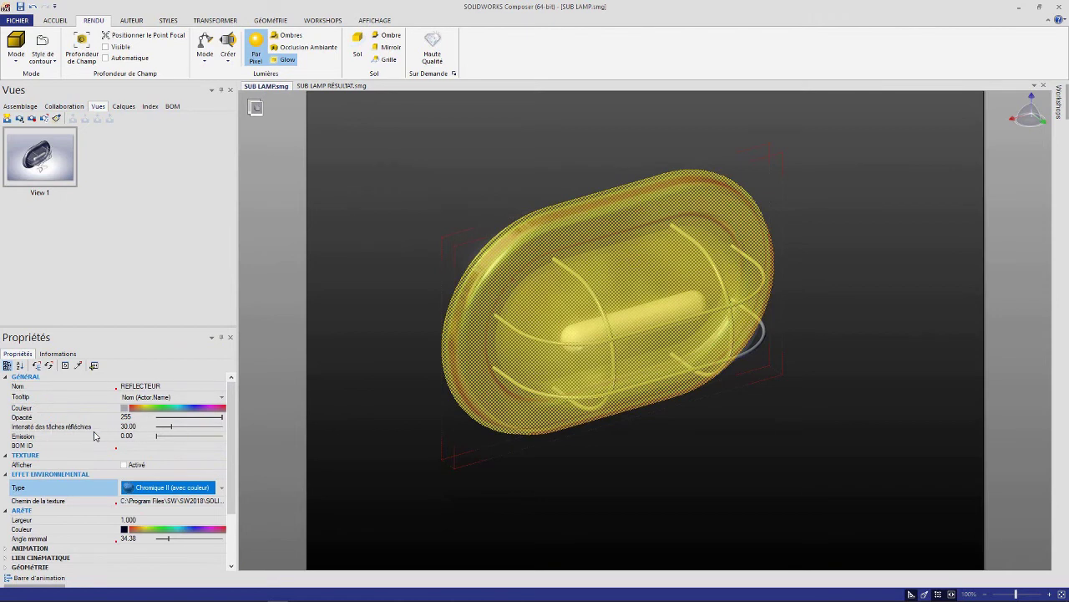
pyautogui.click(127, 409)
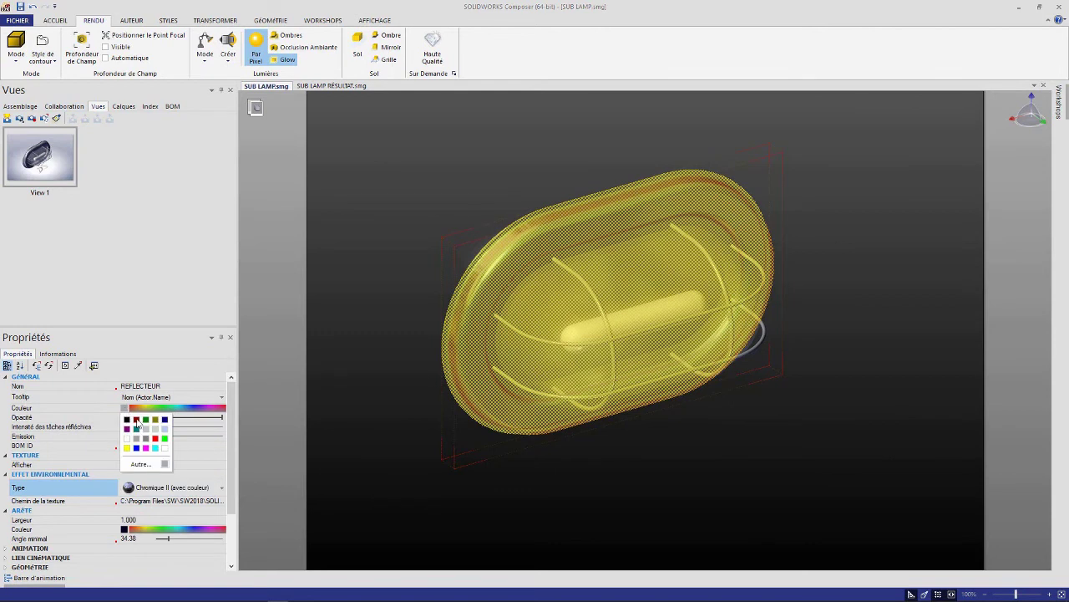
pyautogui.click(127, 452)
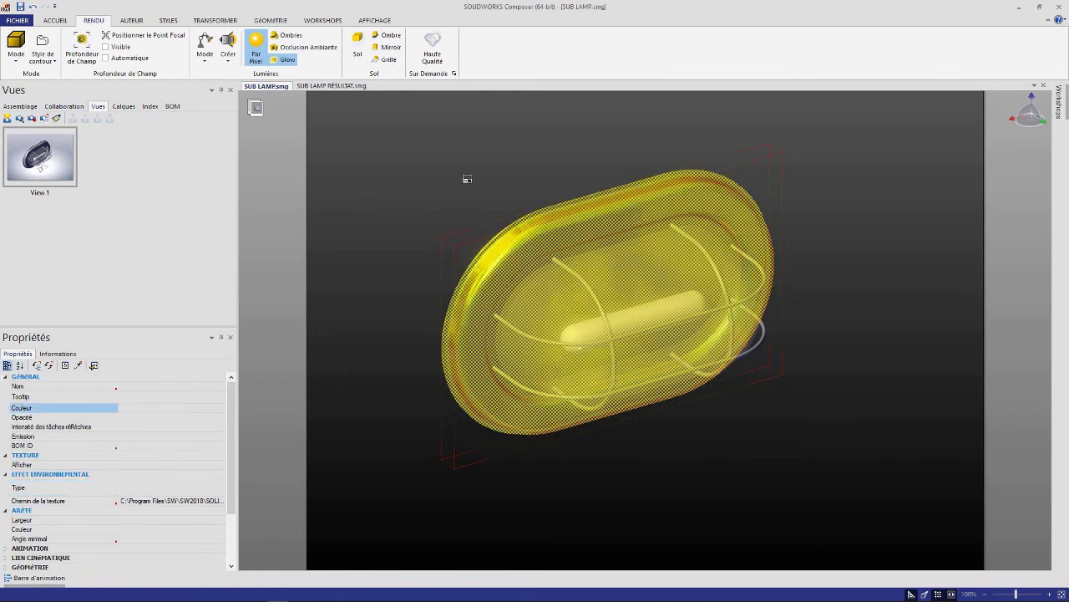
pyautogui.click(465, 179)
pyautogui.moveTo(639, 270); pyautogui.dragTo(668, 277)
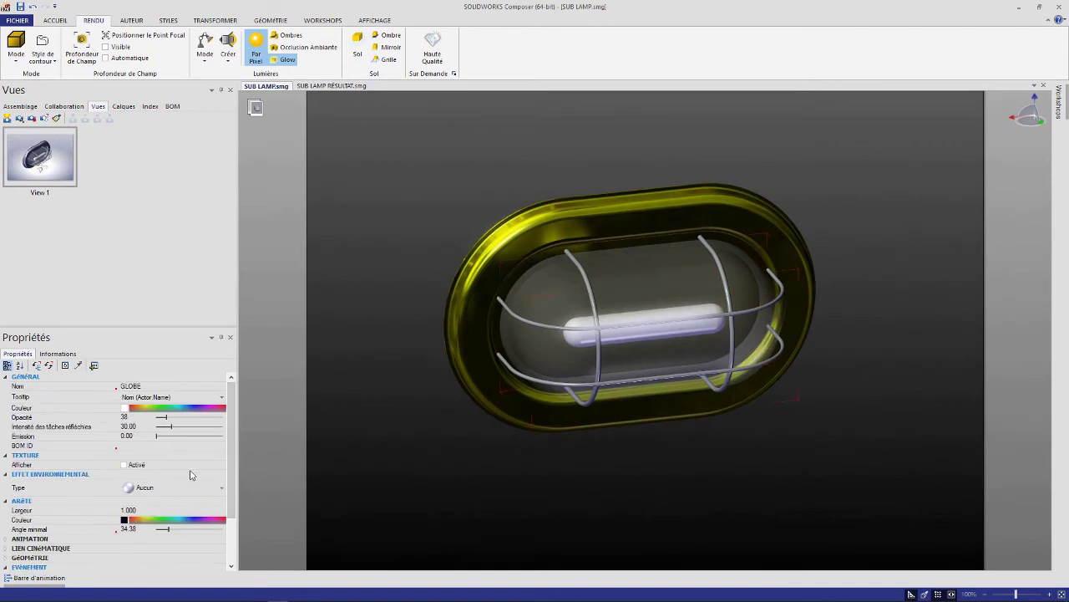
# Step: Set the globe's environment effect type to Verre glass
pyautogui.scroll(-2, 232, 518)
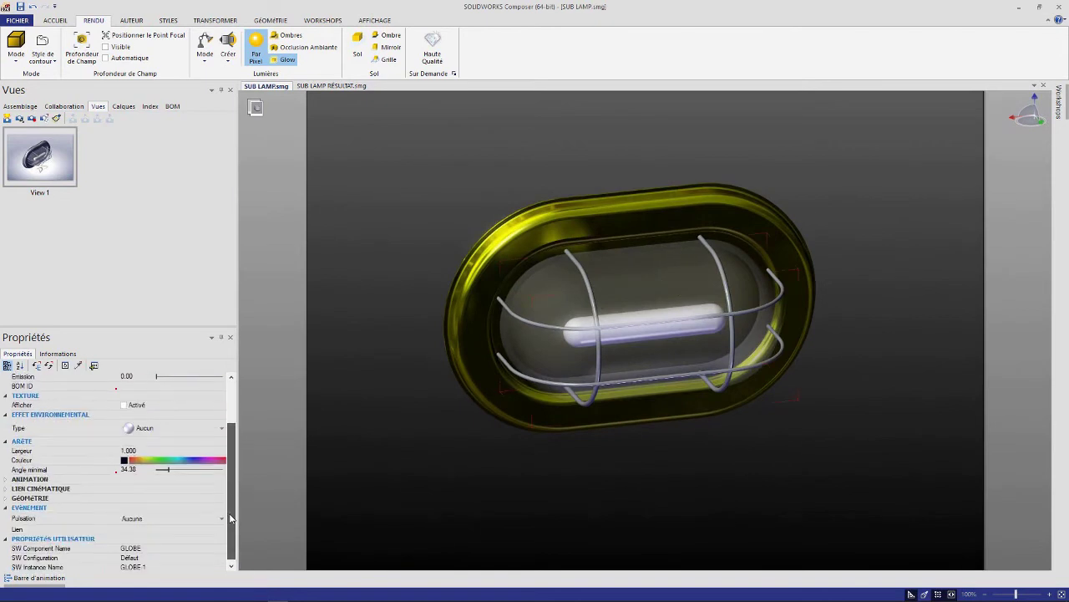
pyautogui.click(195, 429)
pyautogui.click(167, 511)
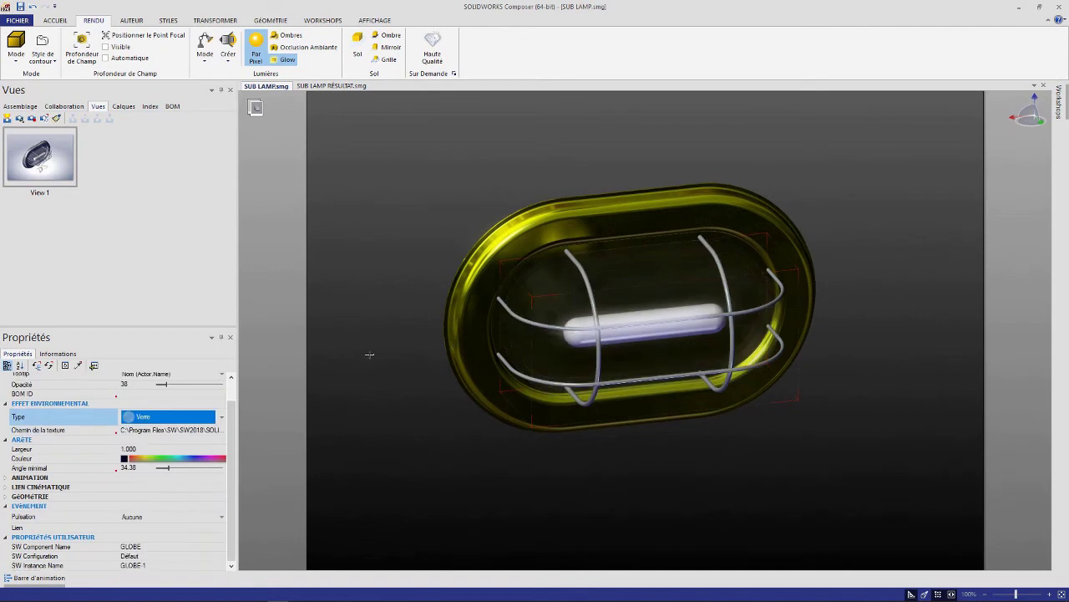
# Step: Give the wire cage the Chromique II (avec couleur) effect with texture display off
pyautogui.moveTo(456, 192)
pyautogui.mouseDown()
pyautogui.moveTo(531, 175)
pyautogui.moveTo(656, 316)
pyautogui.mouseUp()
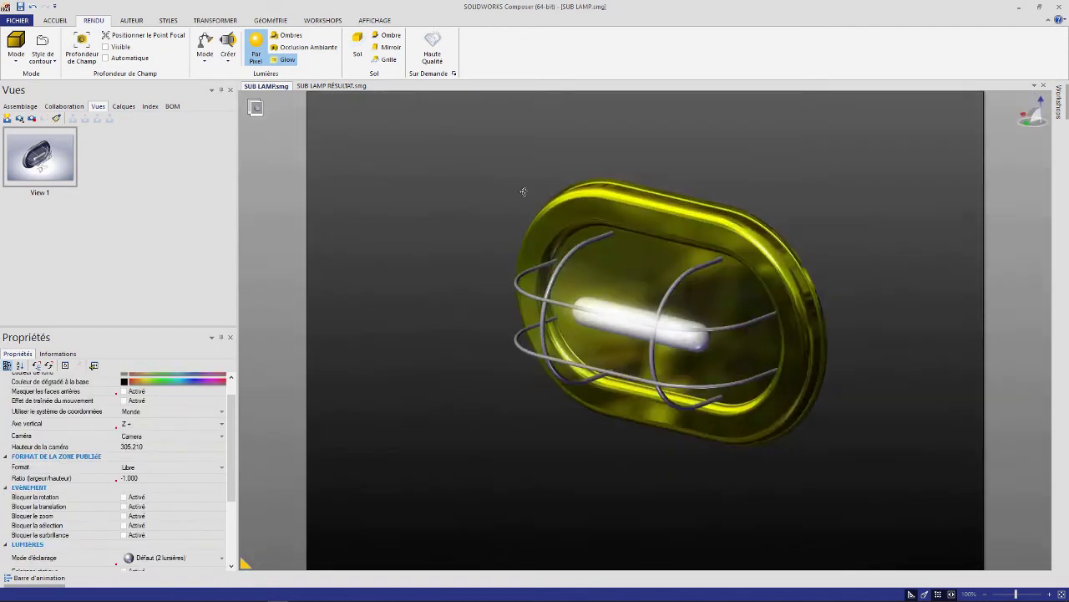
pyautogui.click(657, 316)
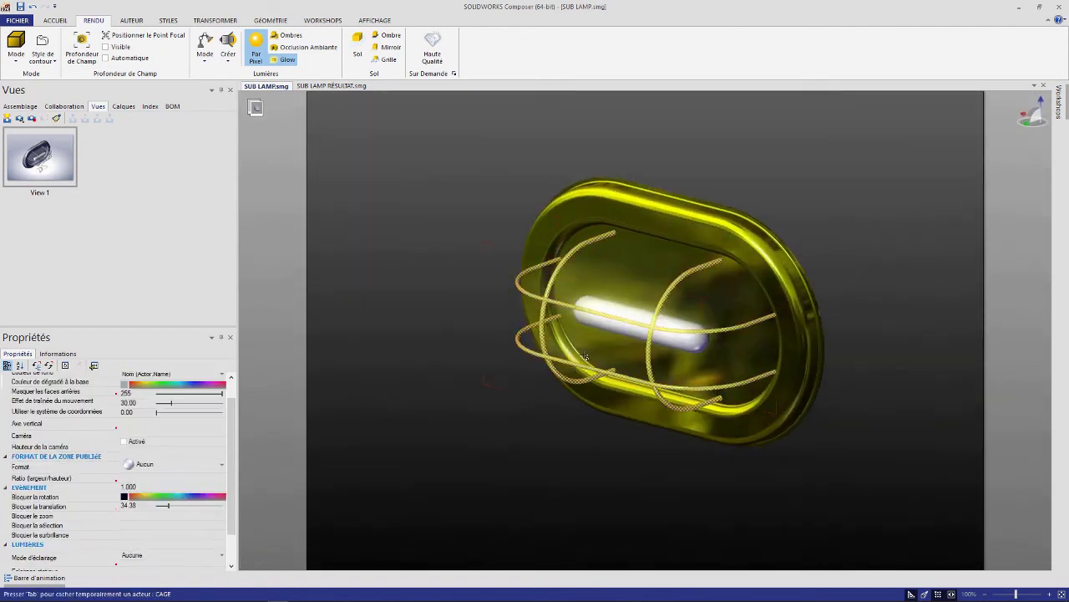
pyautogui.click(167, 444)
pyautogui.click(168, 537)
pyautogui.click(172, 477)
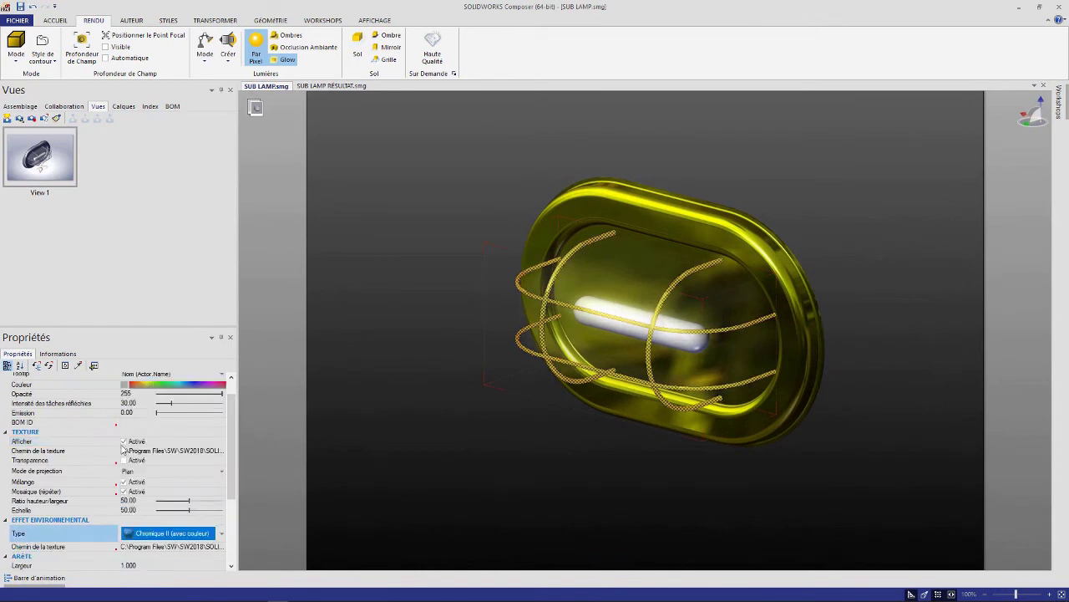
pyautogui.click(125, 441)
pyautogui.click(467, 206)
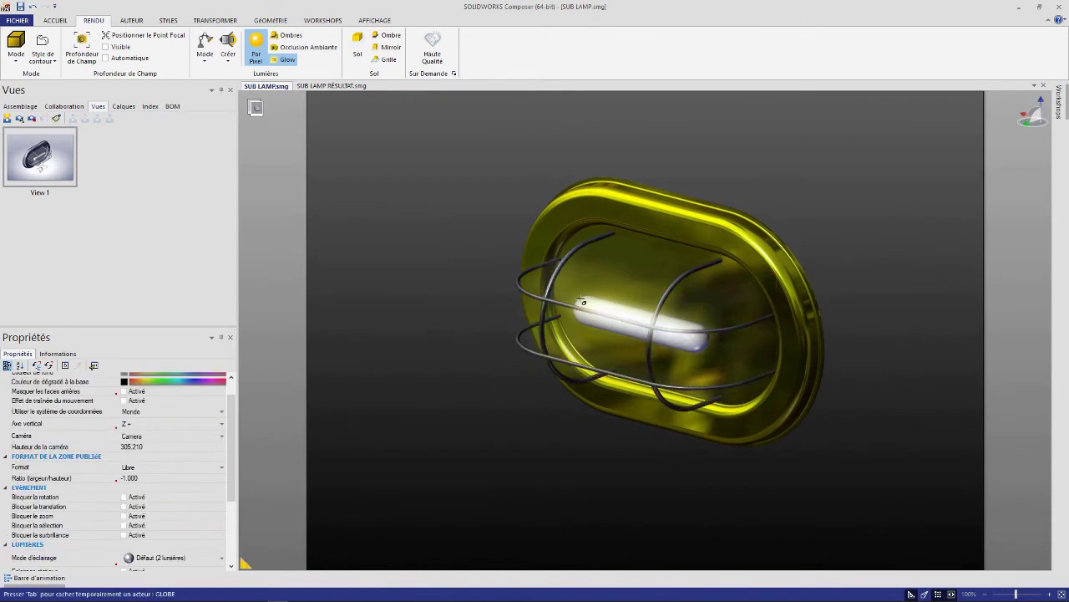
# Step: Reorient the lamp, select the globe, then select the white bulb tube
pyautogui.moveTo(582, 301); pyautogui.dragTo(632, 307)
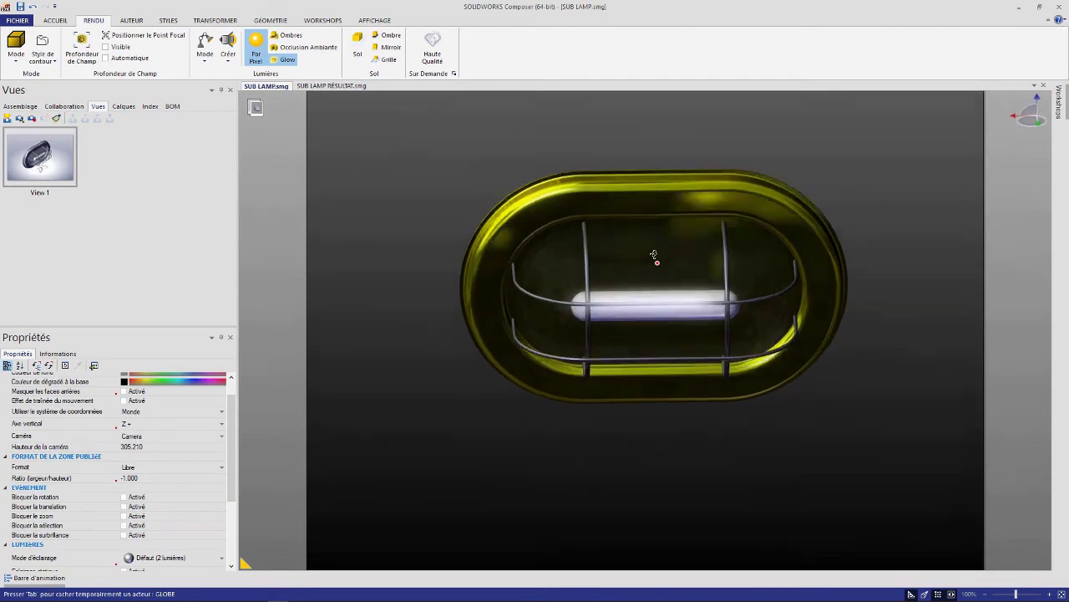
pyautogui.moveTo(649, 248); pyautogui.dragTo(636, 270)
pyautogui.click(636, 269)
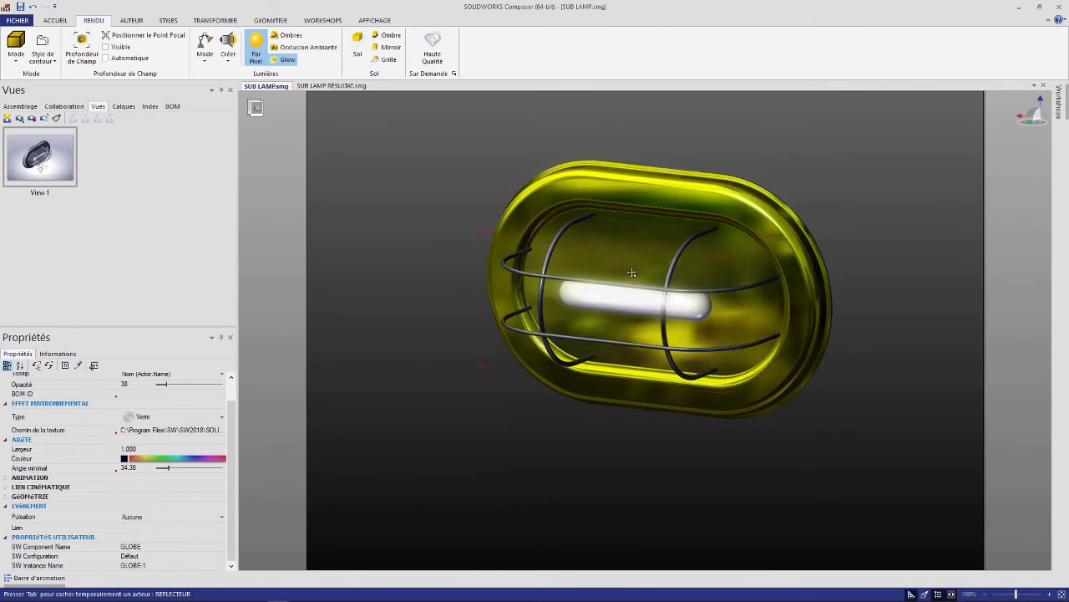
pyautogui.click(631, 301)
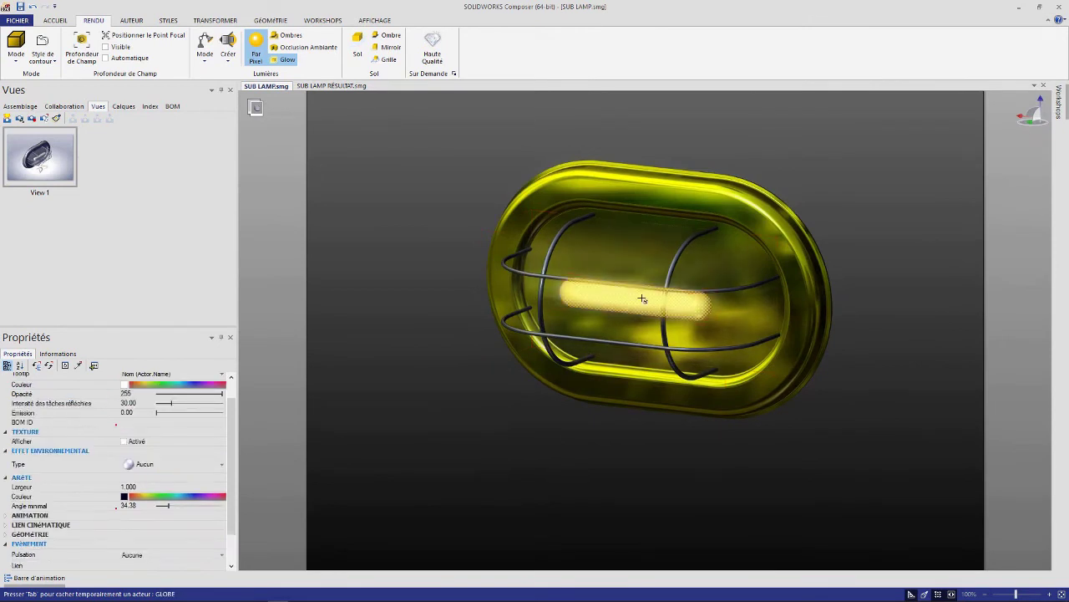
# Step: Set the bulb tube's environment effect type to Verre glass
pyautogui.moveTo(641, 298); pyautogui.dragTo(435, 337)
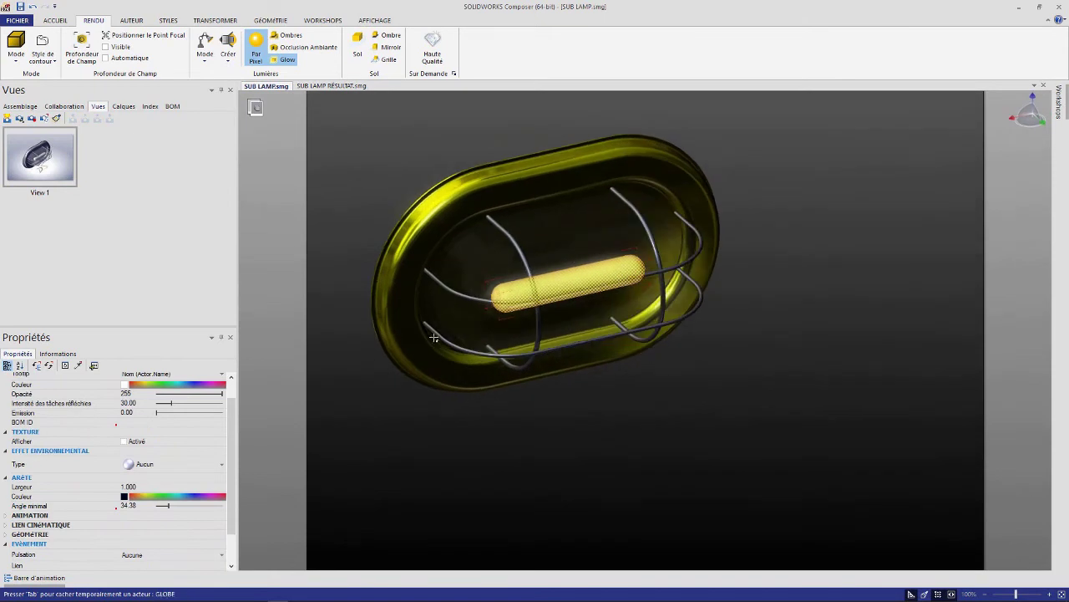
pyautogui.click(194, 469)
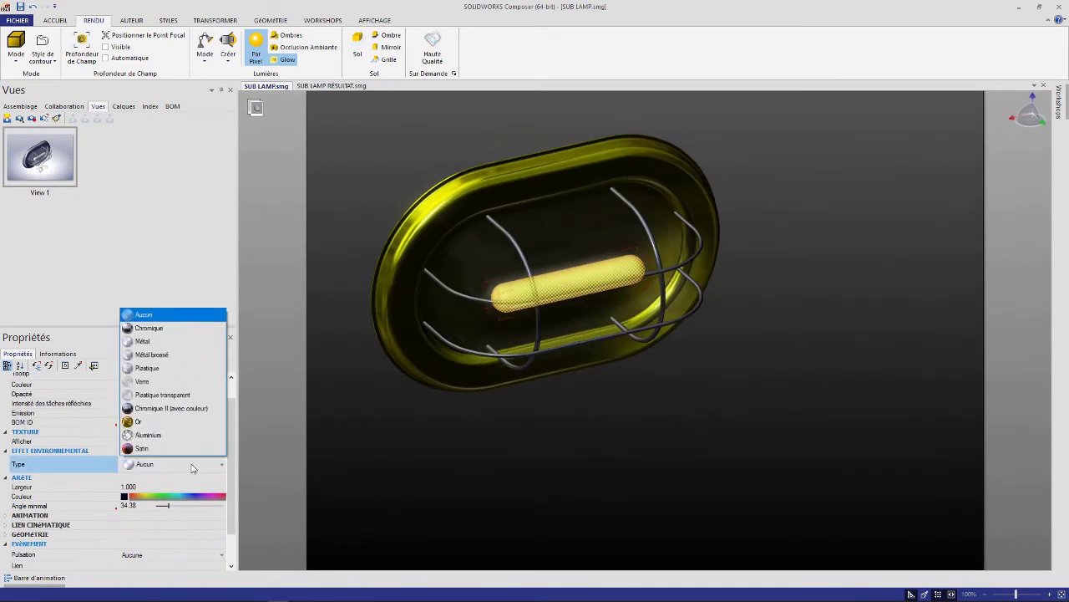
pyautogui.click(169, 380)
# Step: Raise the globe's opacity from 38 to 137
pyautogui.moveTo(542, 278)
pyautogui.mouseDown()
pyautogui.moveTo(545, 334)
pyautogui.moveTo(680, 354)
pyautogui.moveTo(552, 318)
pyautogui.moveTo(626, 204)
pyautogui.mouseUp()
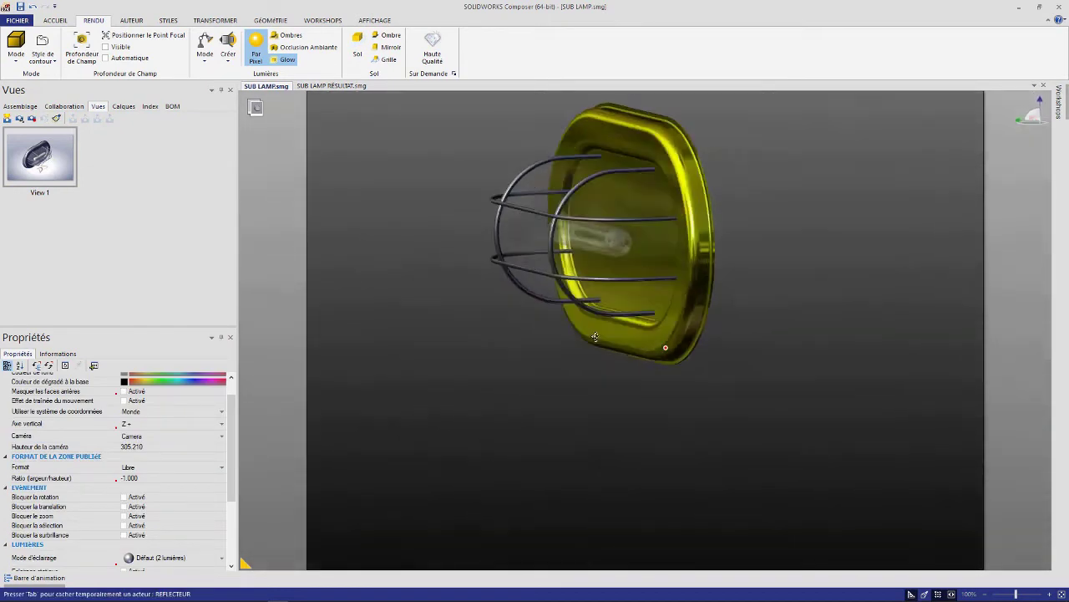
pyautogui.click(626, 204)
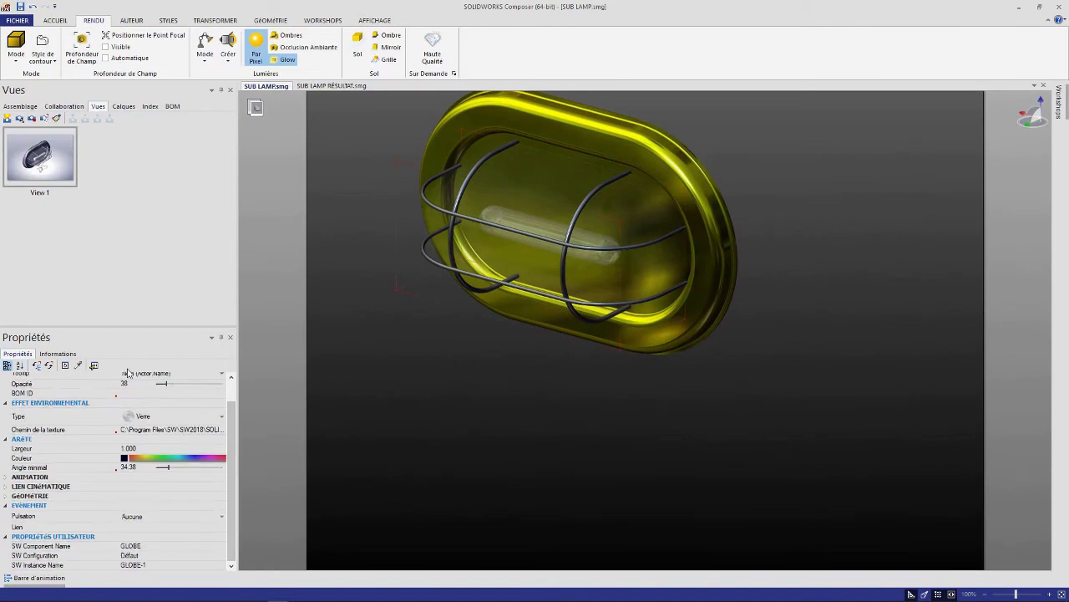
pyautogui.scroll(1, 126, 371)
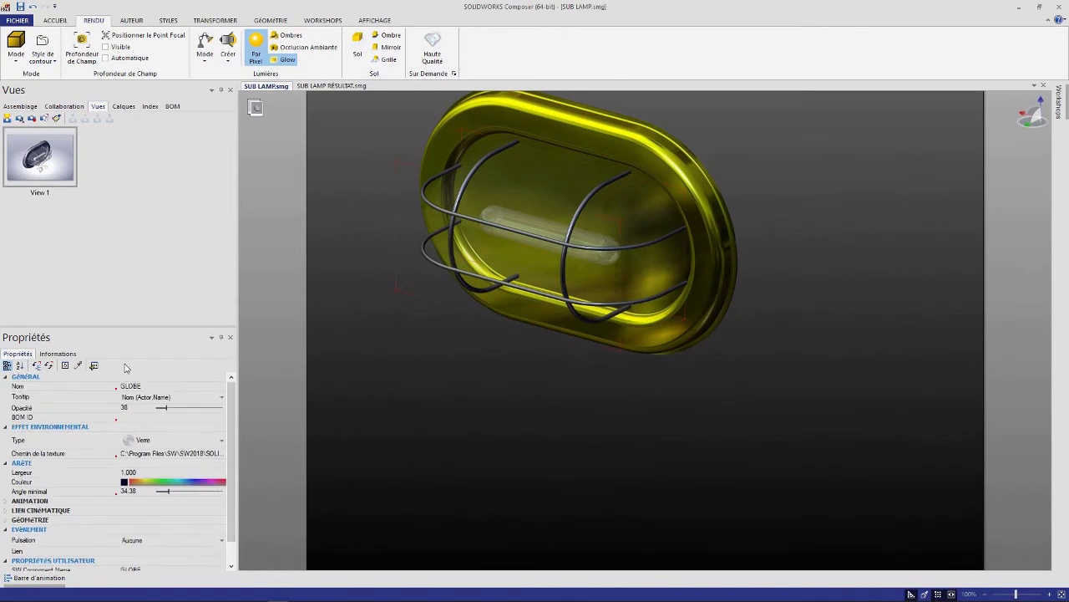
pyautogui.moveTo(163, 408); pyautogui.dragTo(190, 409)
pyautogui.moveTo(498, 395)
pyautogui.mouseDown()
pyautogui.moveTo(586, 296)
pyautogui.moveTo(610, 309)
pyautogui.mouseUp()
# Step: Align the camera to the lamp's front and save that framing as View 7
pyautogui.click(55, 20)
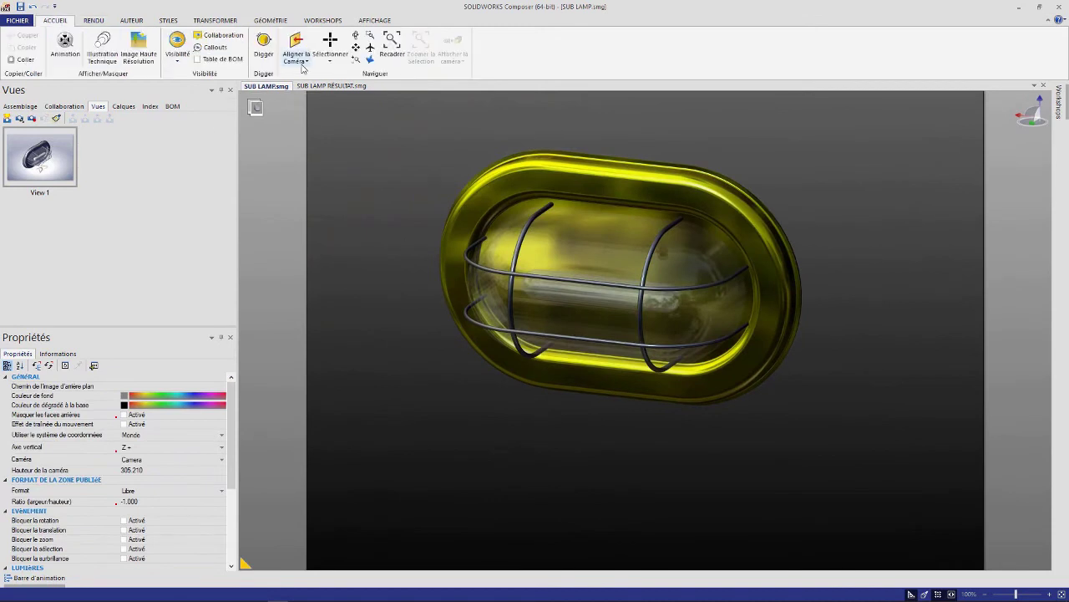
pyautogui.click(302, 61)
pyautogui.click(310, 105)
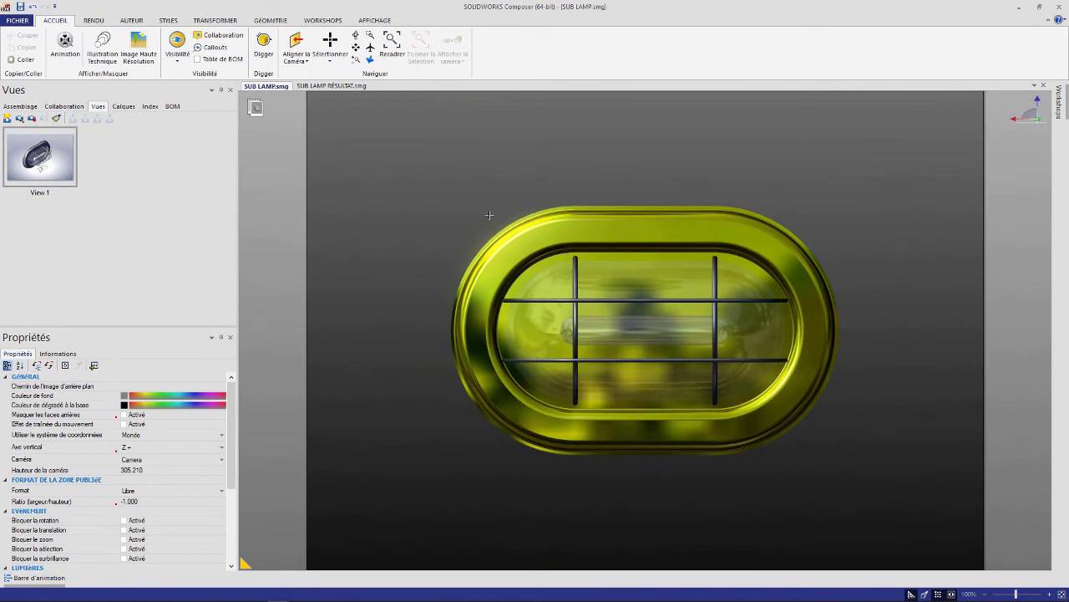
pyautogui.click(94, 21)
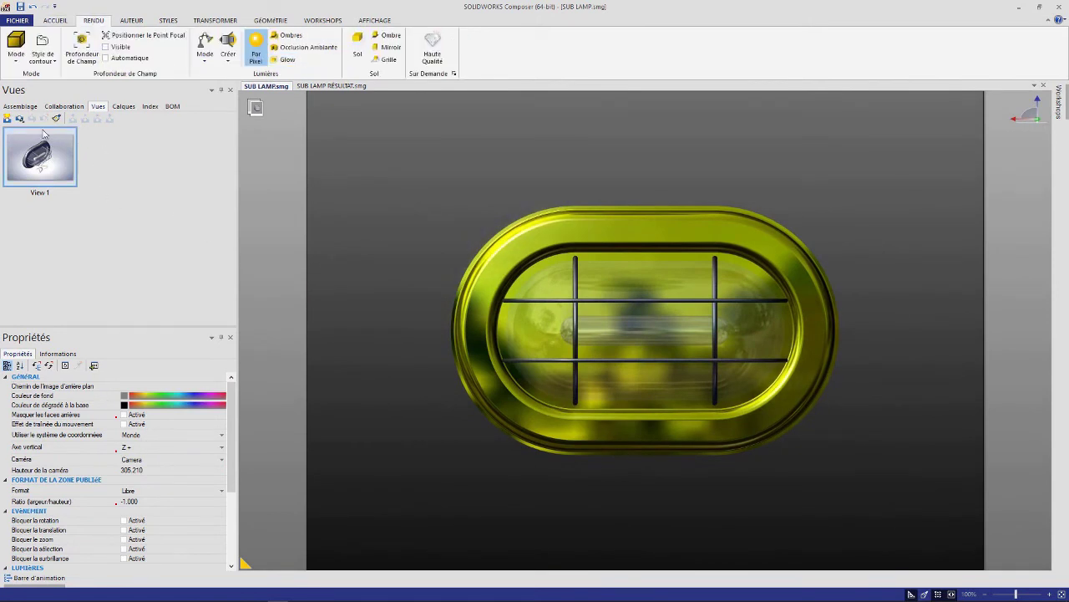
pyautogui.click(8, 120)
# Step: Rename View 7 to 'éteint'
pyautogui.click(132, 193)
pyautogui.write('éto')
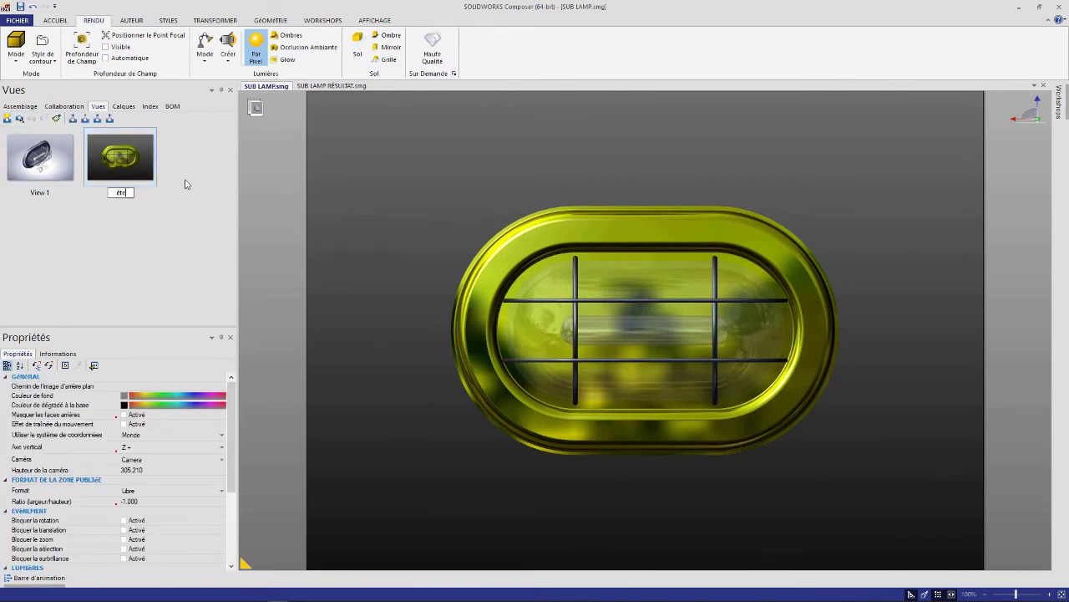
pyautogui.write('t')
pyautogui.press('Return')
# Step: Turn on Glow, hide the glass globe, and select the SOURCE tube
pyautogui.click(285, 59)
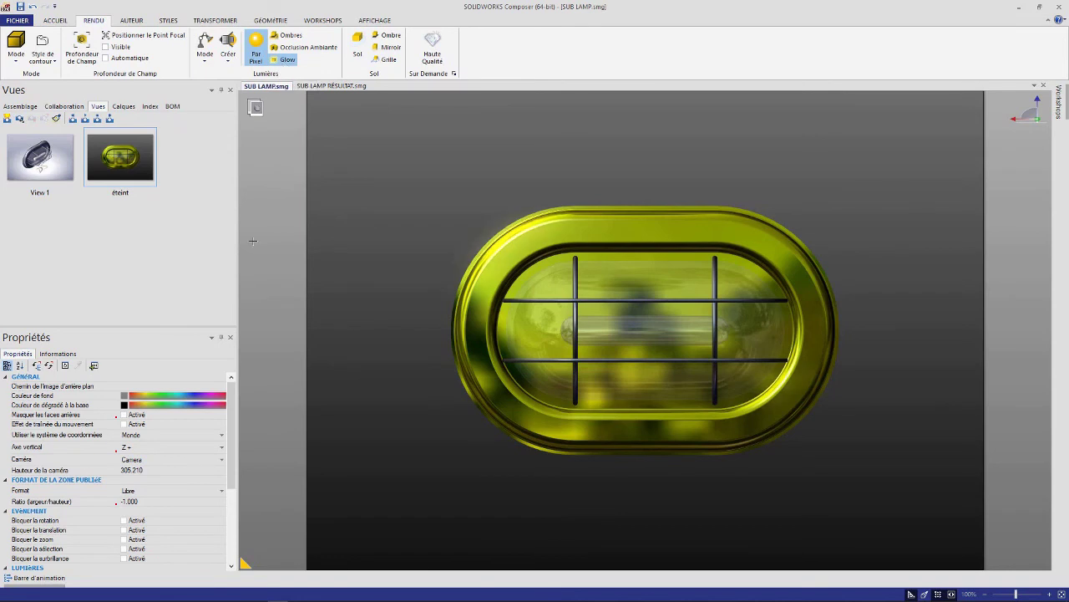
pyautogui.moveTo(683, 190); pyautogui.dragTo(626, 271)
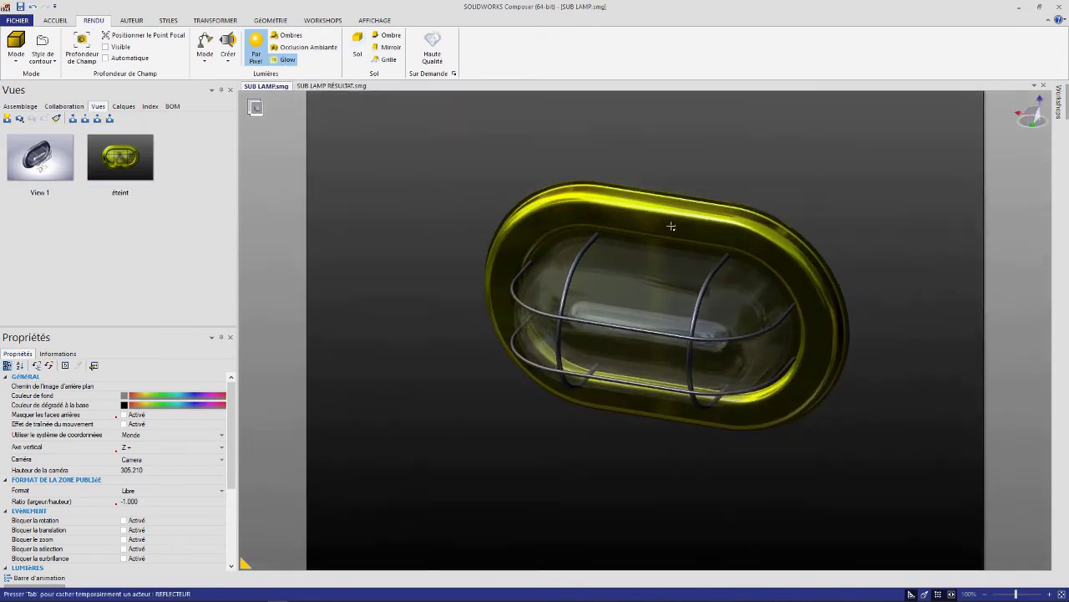
pyautogui.click(630, 286)
pyautogui.press('Tab')
pyautogui.moveTo(616, 239)
pyautogui.mouseDown()
pyautogui.moveTo(593, 242)
pyautogui.moveTo(614, 312)
pyautogui.mouseUp()
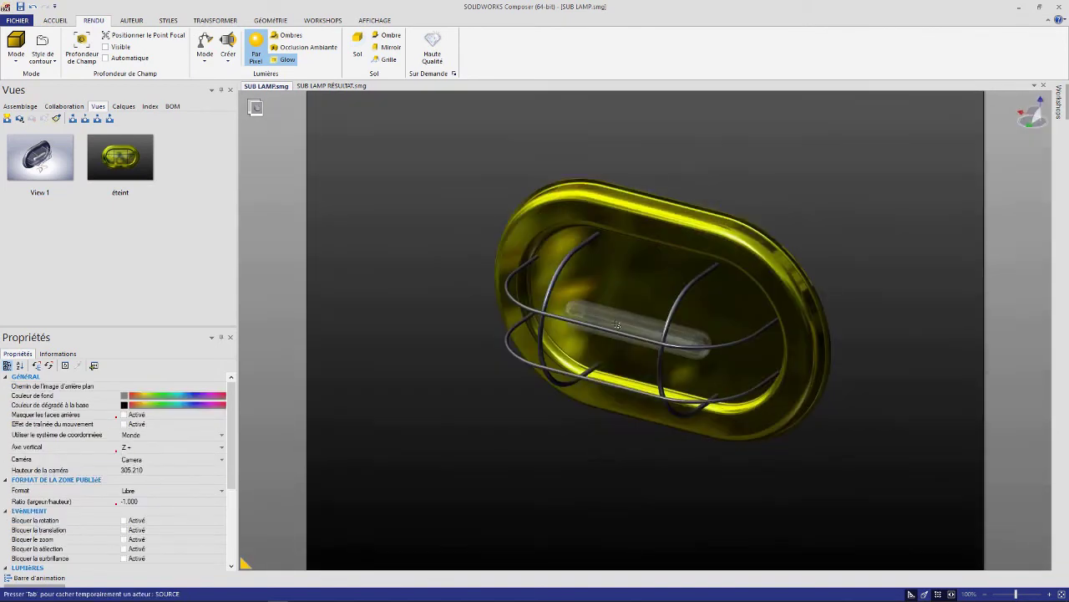
pyautogui.click(616, 324)
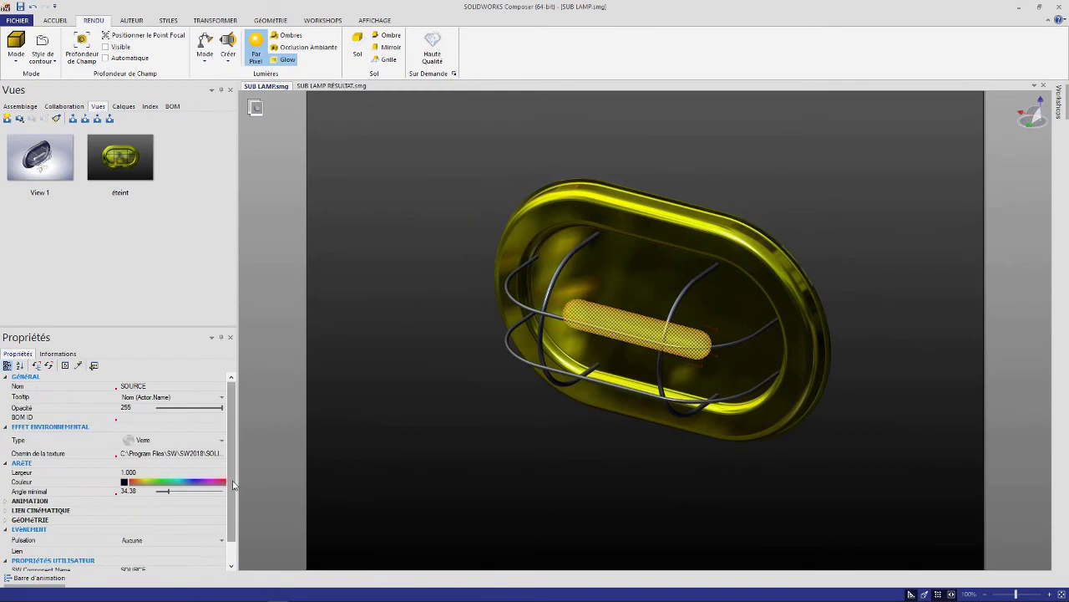
pyautogui.moveTo(232, 449); pyautogui.dragTo(231, 422)
# Step: Set the SOURCE tube's effect type to Aucun and raise its emission to 0.83
pyautogui.click(214, 443)
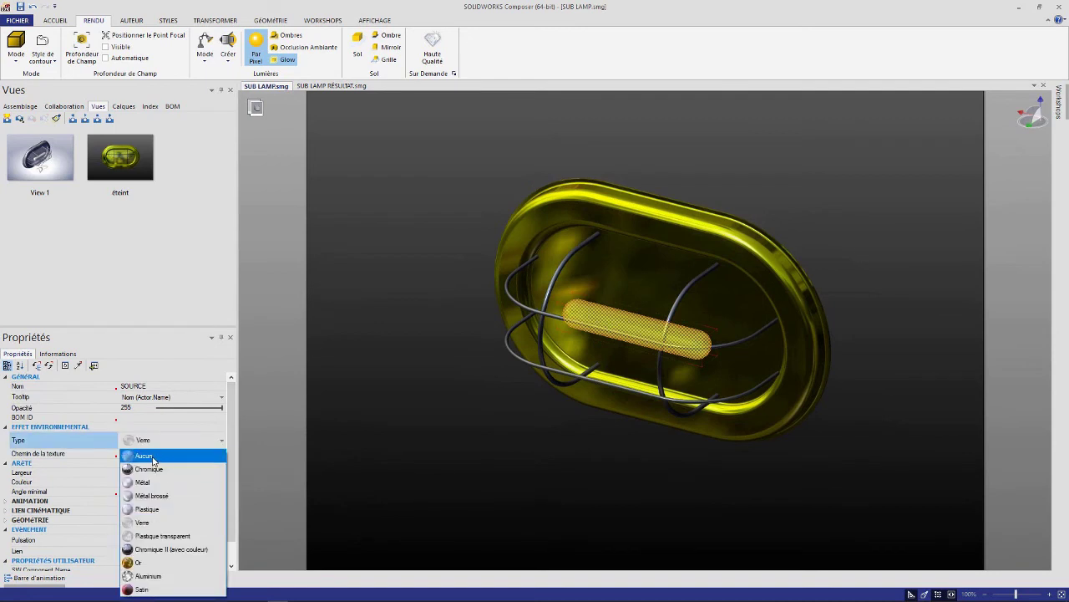
pyautogui.click(152, 460)
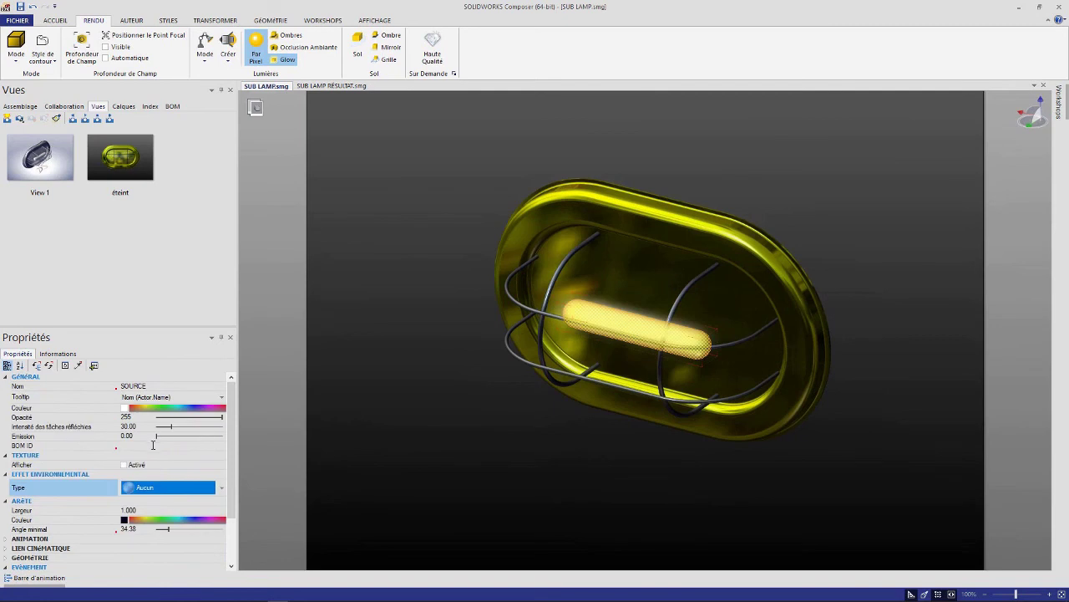
pyautogui.moveTo(155, 440)
pyautogui.mouseDown()
pyautogui.moveTo(225, 436)
pyautogui.moveTo(171, 435)
pyautogui.moveTo(215, 435)
pyautogui.mouseUp()
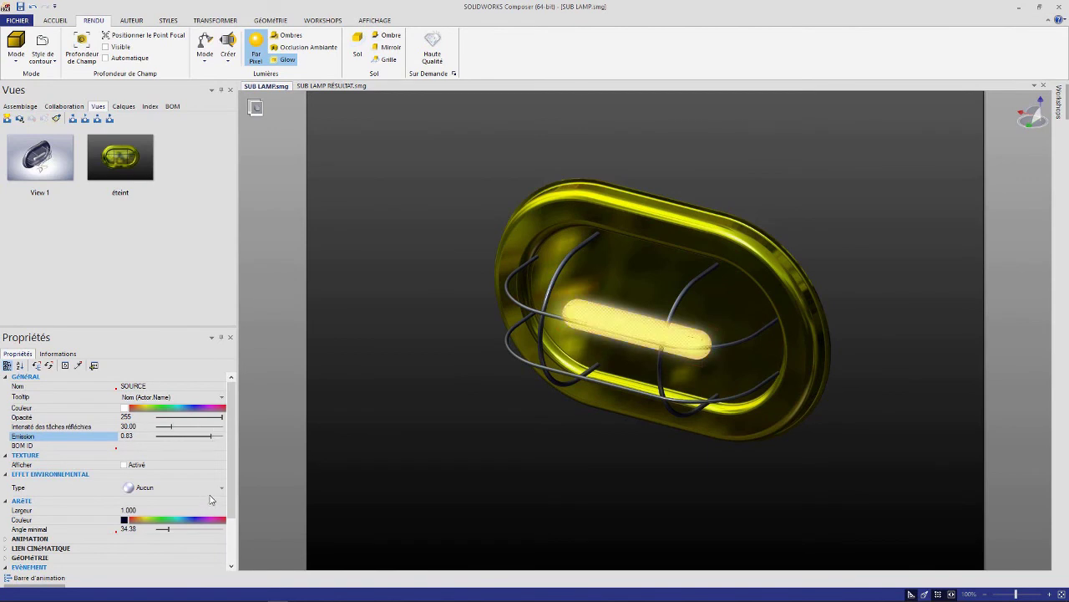
pyautogui.moveTo(434, 239)
pyautogui.mouseDown()
pyautogui.moveTo(456, 222)
pyautogui.moveTo(427, 239)
pyautogui.moveTo(432, 248)
pyautogui.mouseUp()
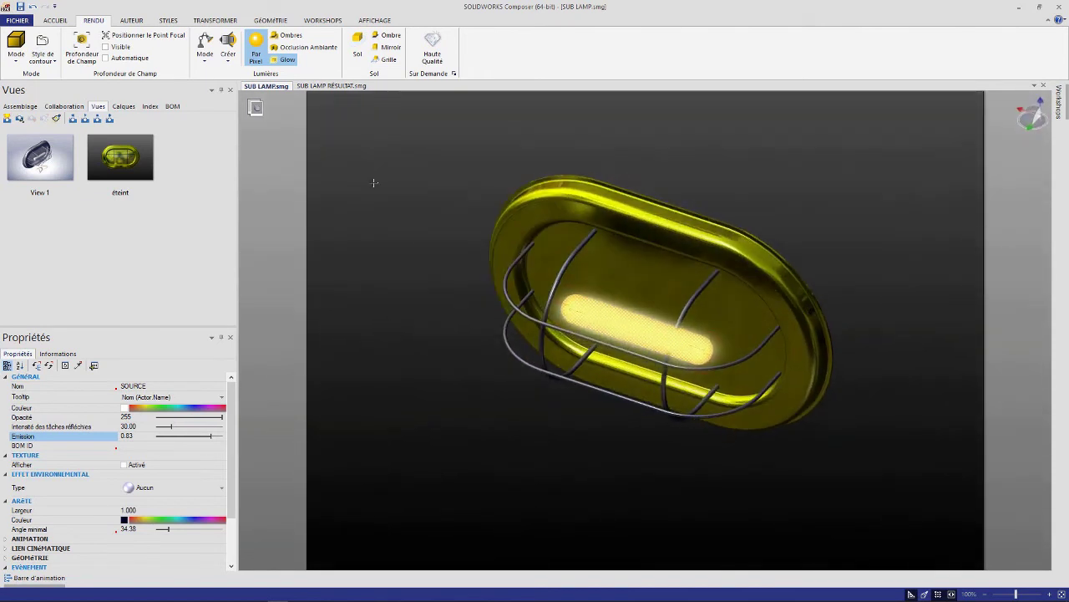
pyautogui.click(372, 281)
pyautogui.click(21, 108)
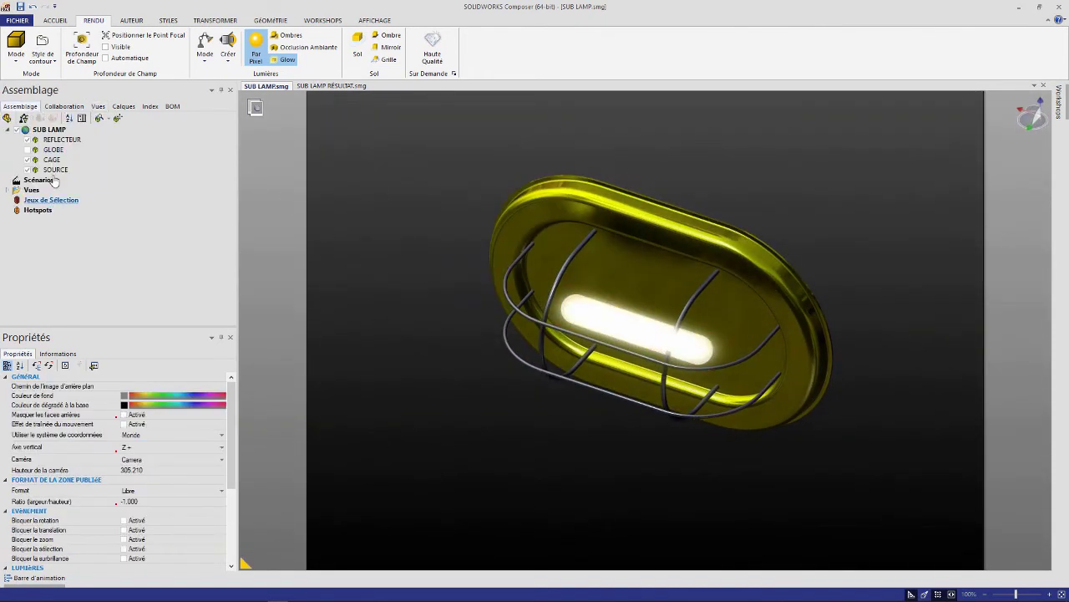
# Step: Show GLOBE again, select it, and set its effect type to Aucun
pyautogui.click(28, 150)
pyautogui.click(67, 107)
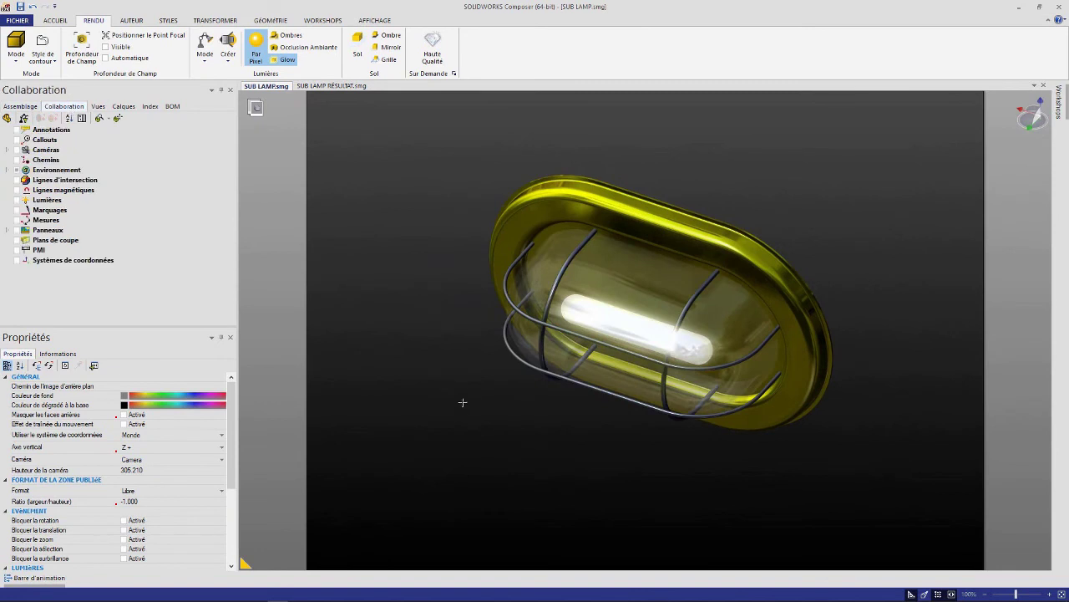
pyautogui.click(99, 107)
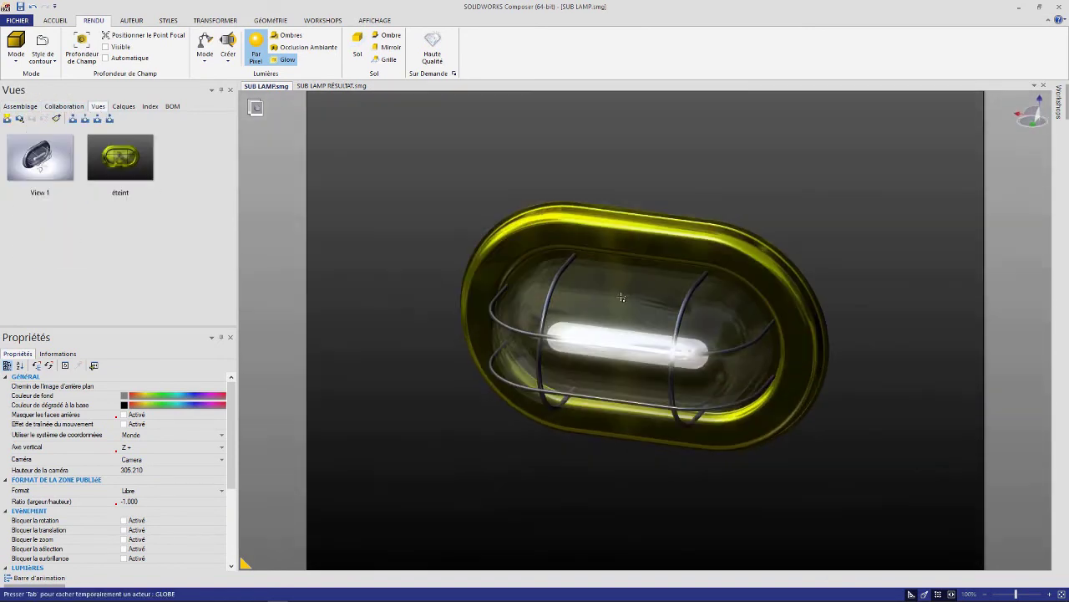
pyautogui.click(621, 298)
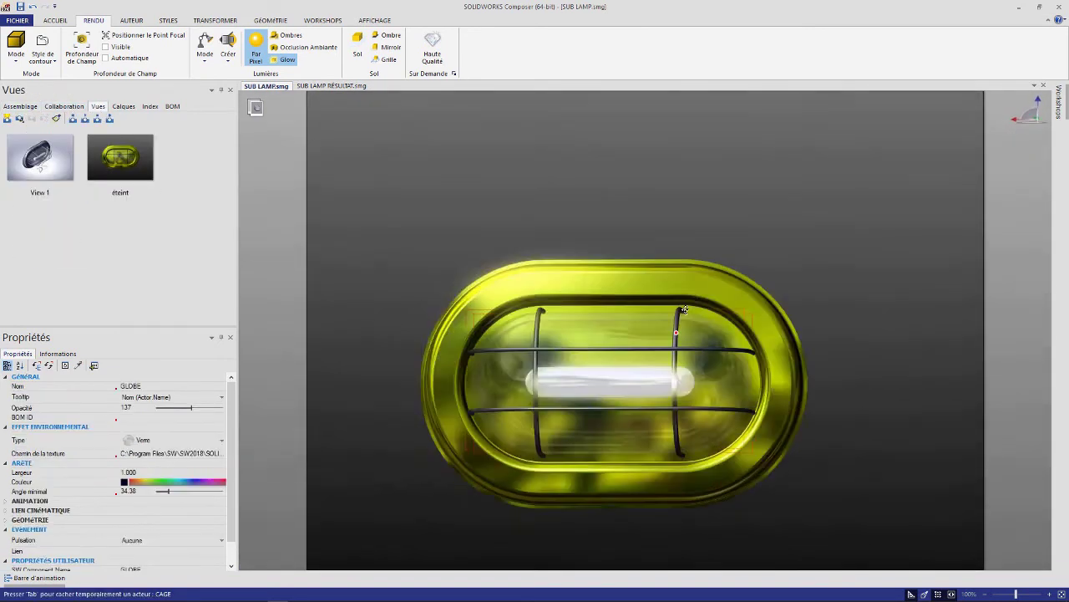
pyautogui.moveTo(697, 309); pyautogui.dragTo(695, 314)
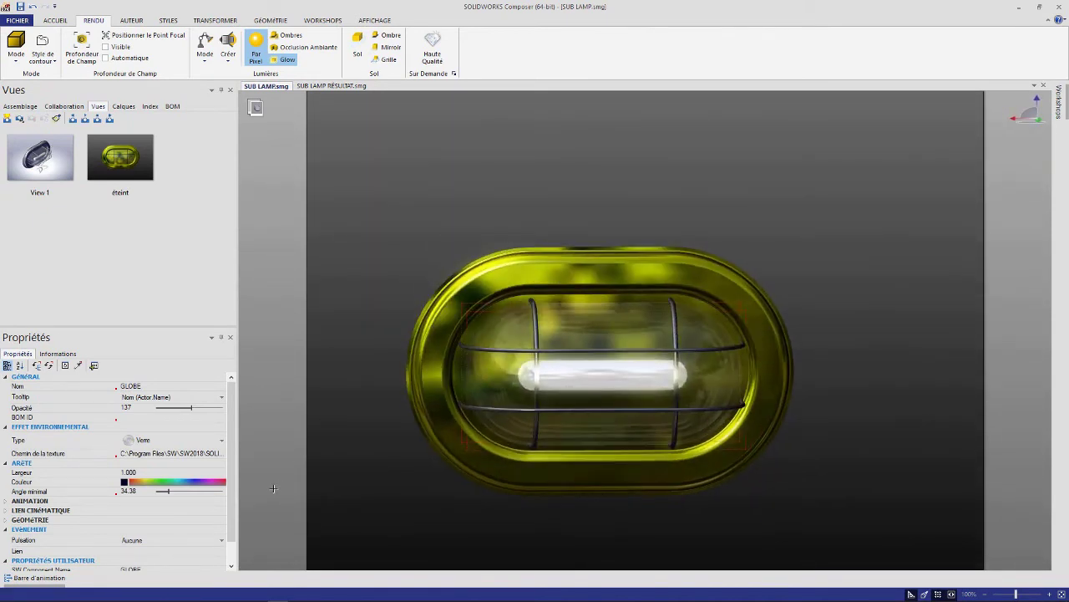
pyautogui.click(214, 443)
pyautogui.click(158, 464)
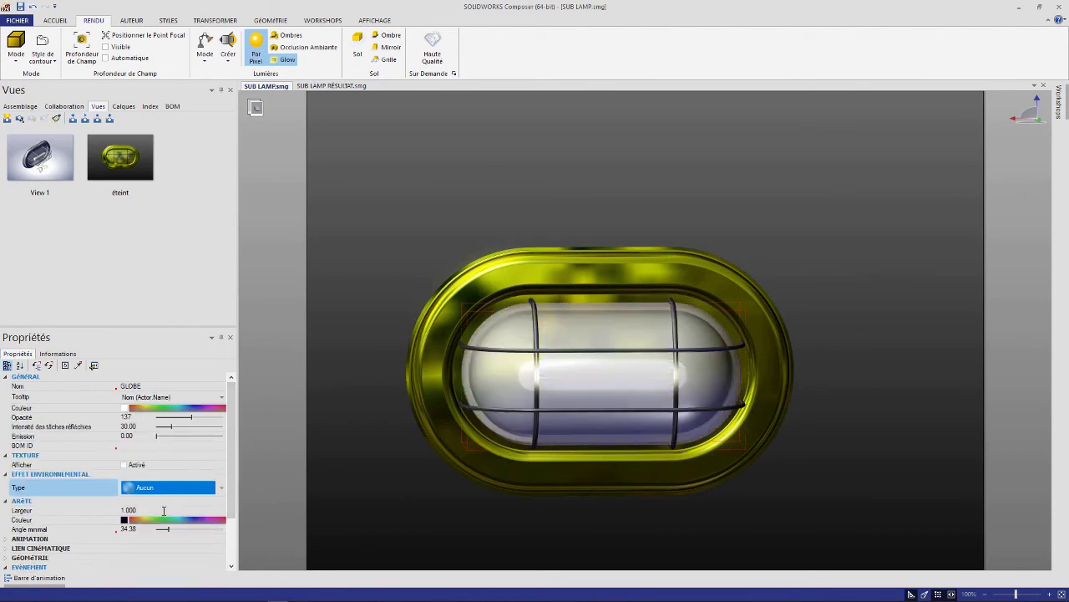
# Step: Set the globe to opacity 147, emission 0.58 and reflection-spot intensity 43.97
pyautogui.click(192, 420)
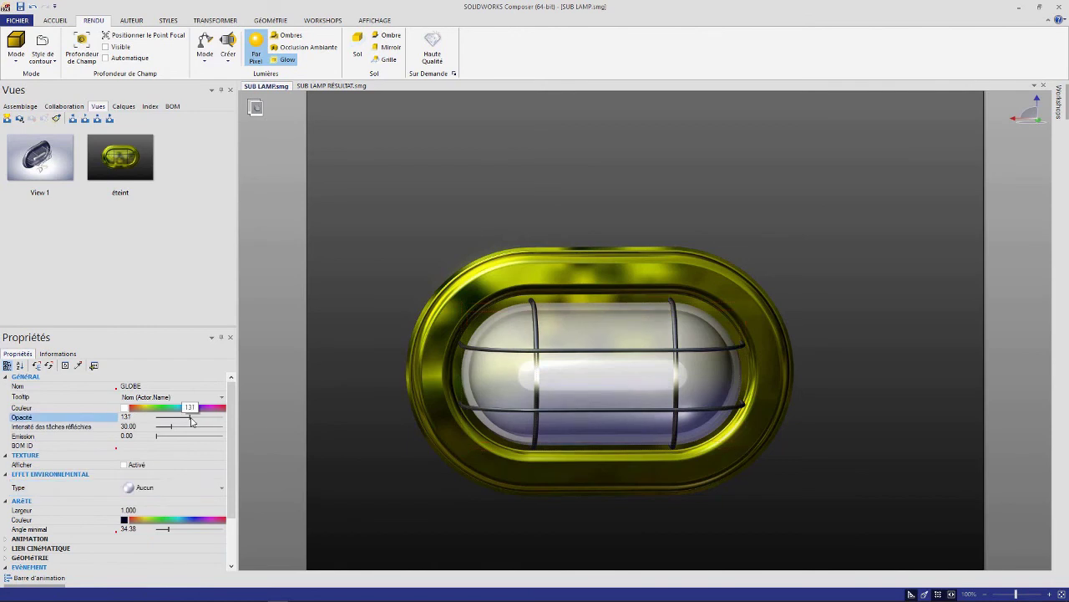
pyautogui.moveTo(191, 421); pyautogui.dragTo(195, 423)
pyautogui.moveTo(157, 442); pyautogui.dragTo(194, 436)
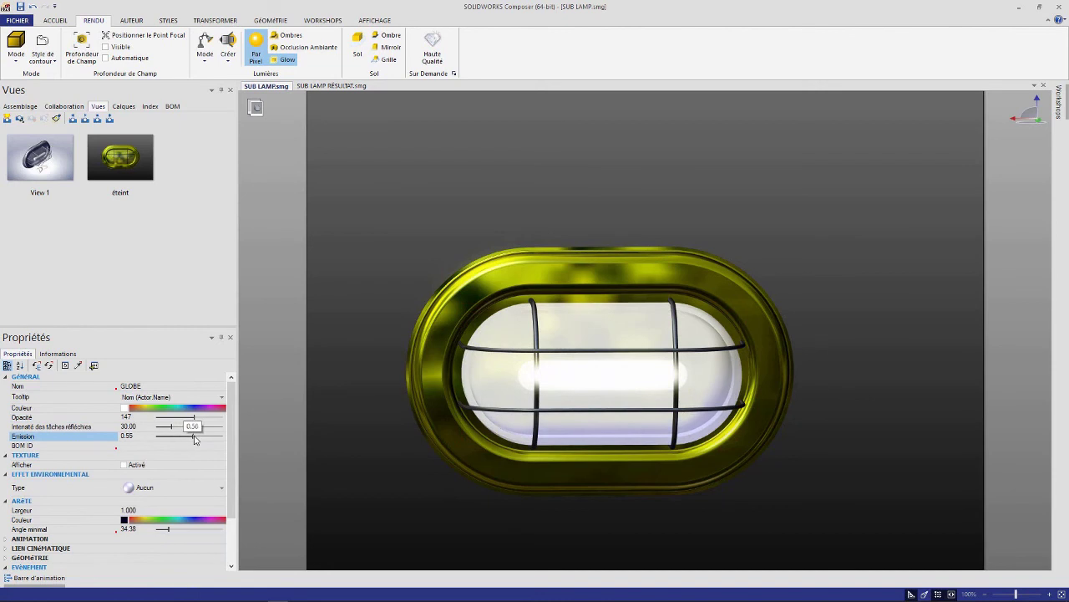
pyautogui.moveTo(643, 272)
pyautogui.mouseDown()
pyautogui.moveTo(651, 315)
pyautogui.moveTo(285, 419)
pyautogui.mouseUp()
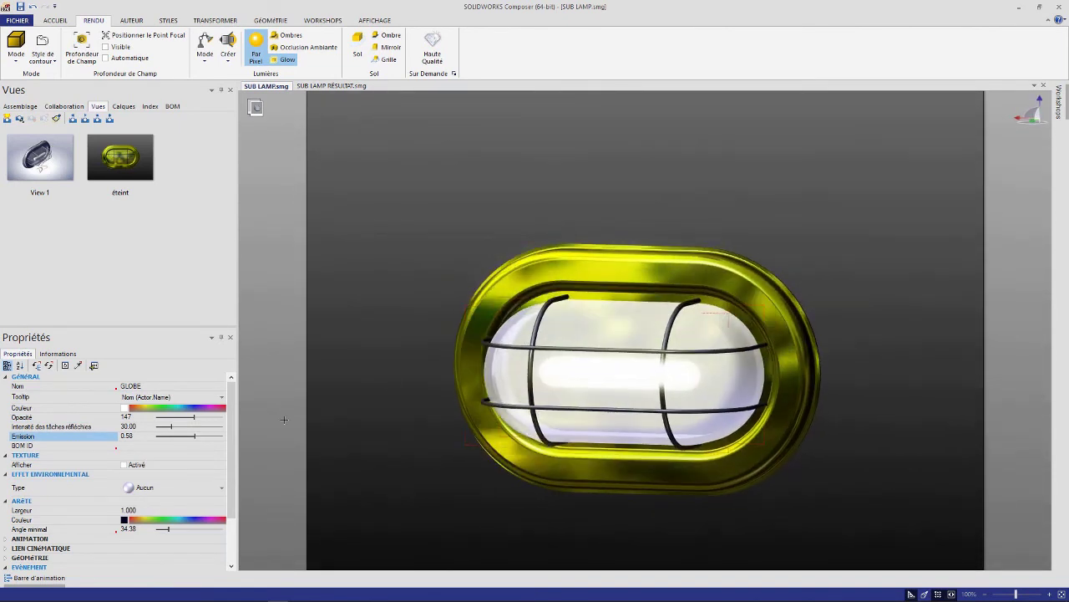
pyautogui.moveTo(172, 428); pyautogui.dragTo(158, 427)
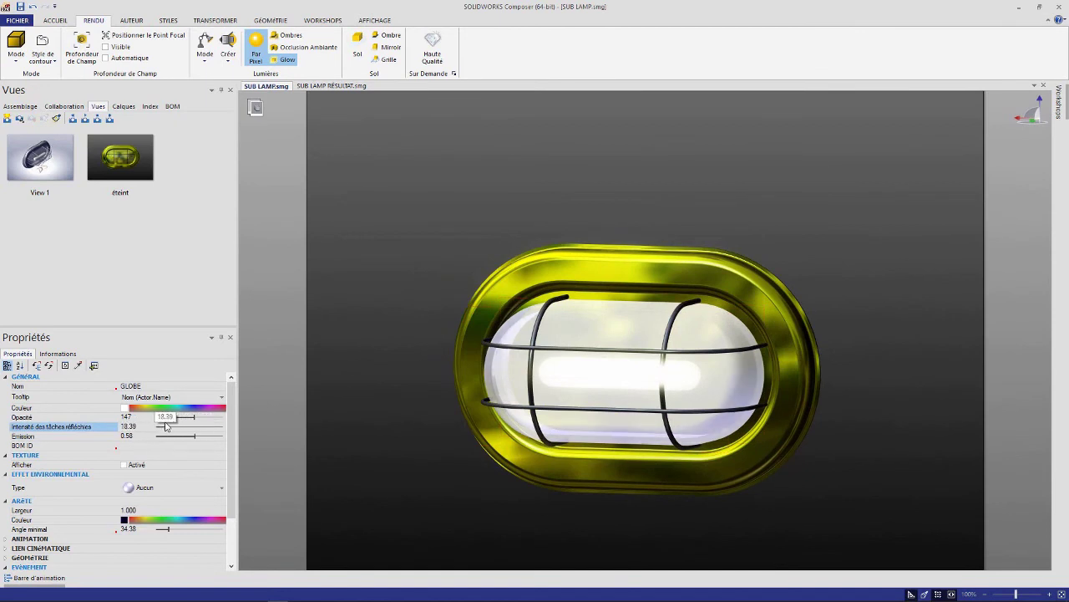
pyautogui.moveTo(158, 427); pyautogui.dragTo(178, 427)
pyautogui.moveTo(585, 333); pyautogui.dragTo(566, 344)
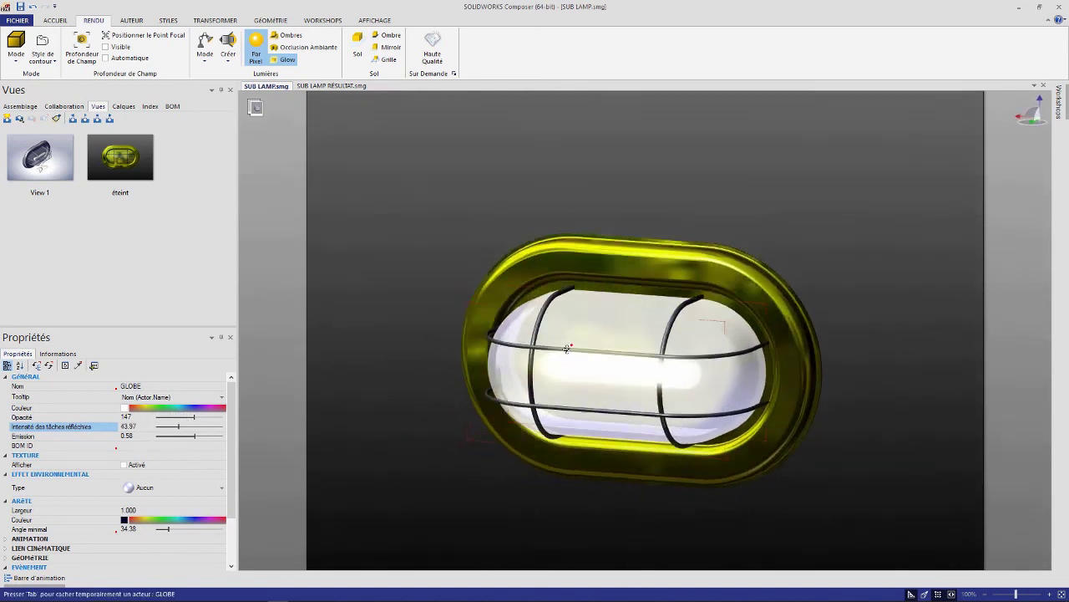
pyautogui.click(627, 227)
pyautogui.hotkey('ctrl', 'z')
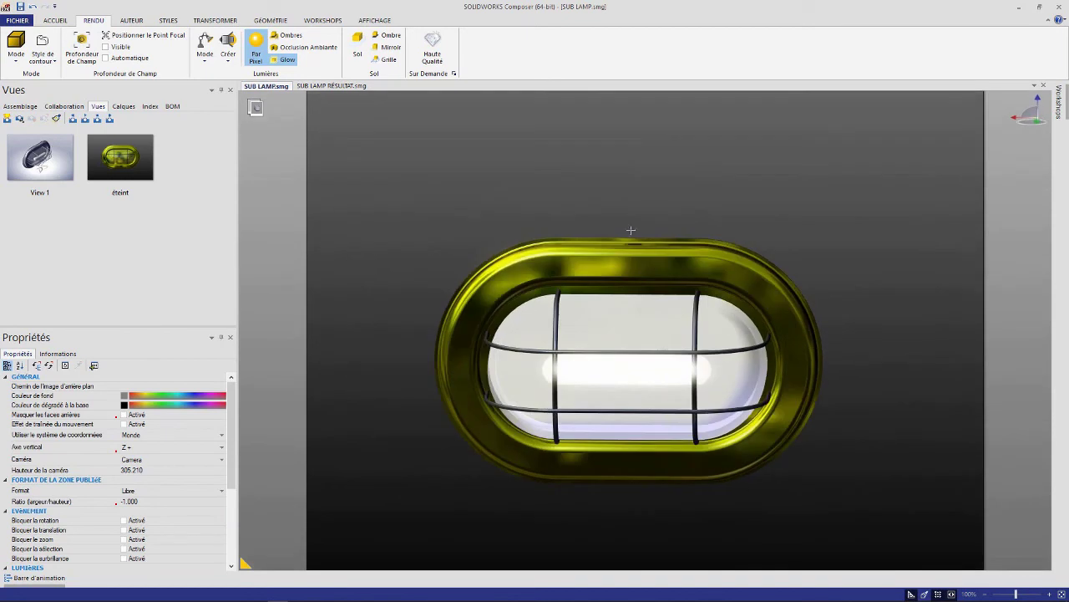
# Step: With glow on, align the camera front-on, save View 8, and compare it with éteint
pyautogui.click(284, 61)
pyautogui.click(70, 23)
pyautogui.click(297, 57)
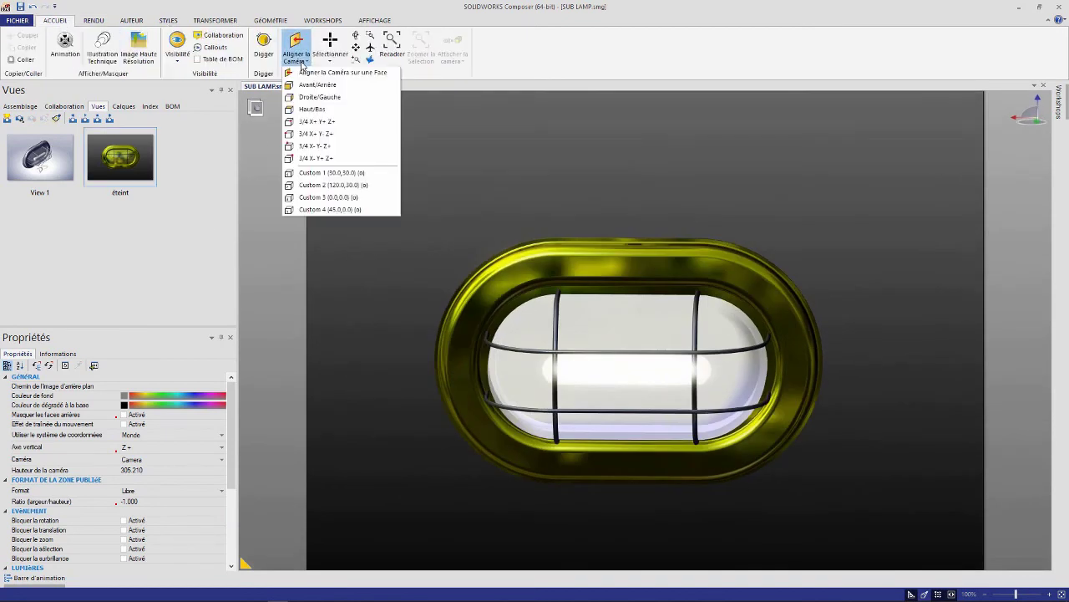
pyautogui.click(320, 98)
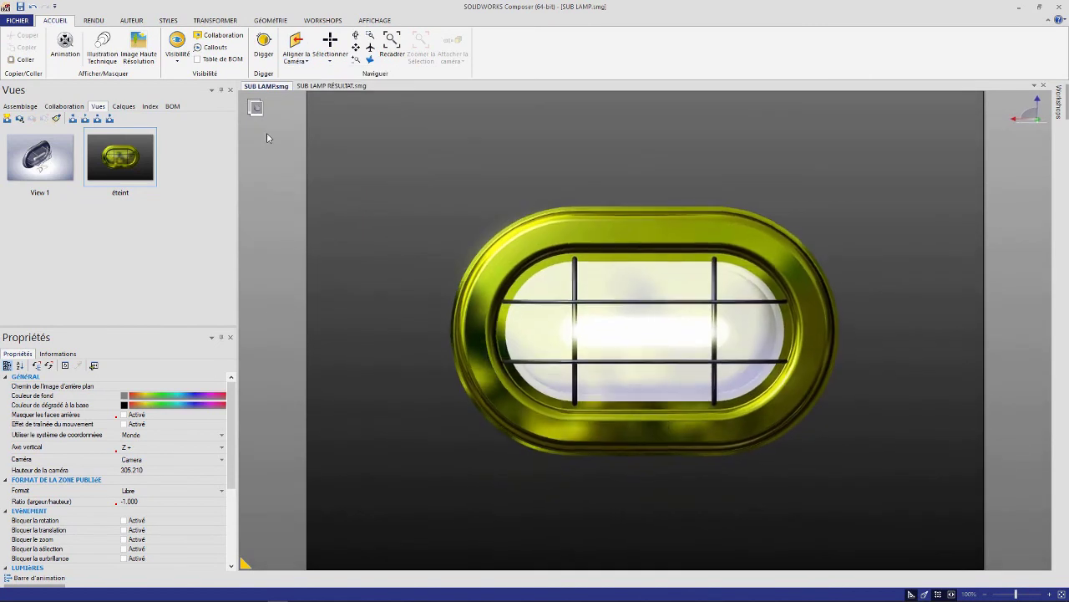
pyautogui.click(8, 118)
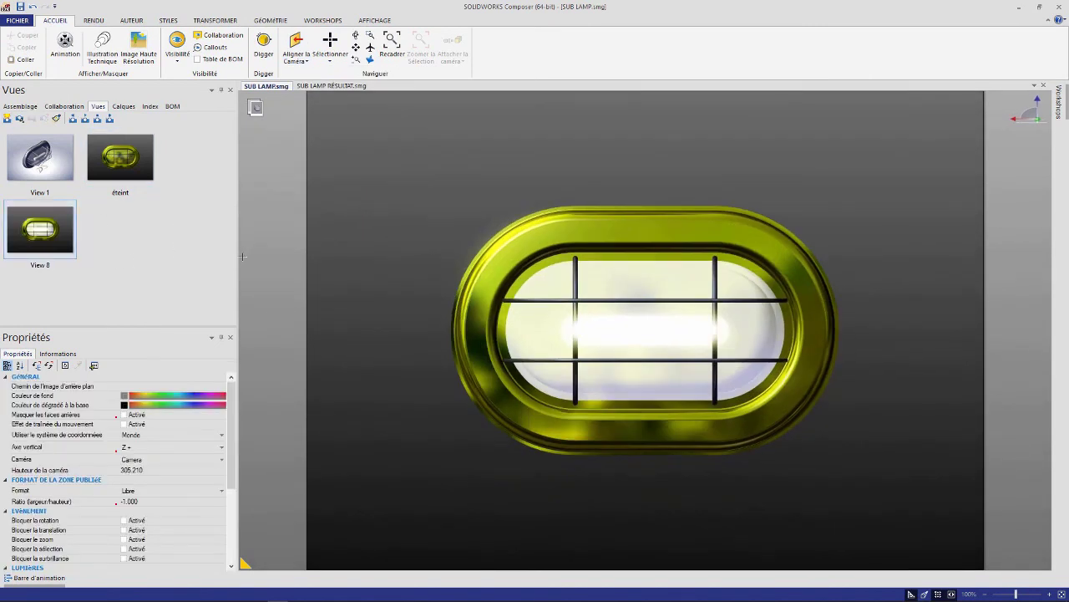
pyautogui.click(118, 172)
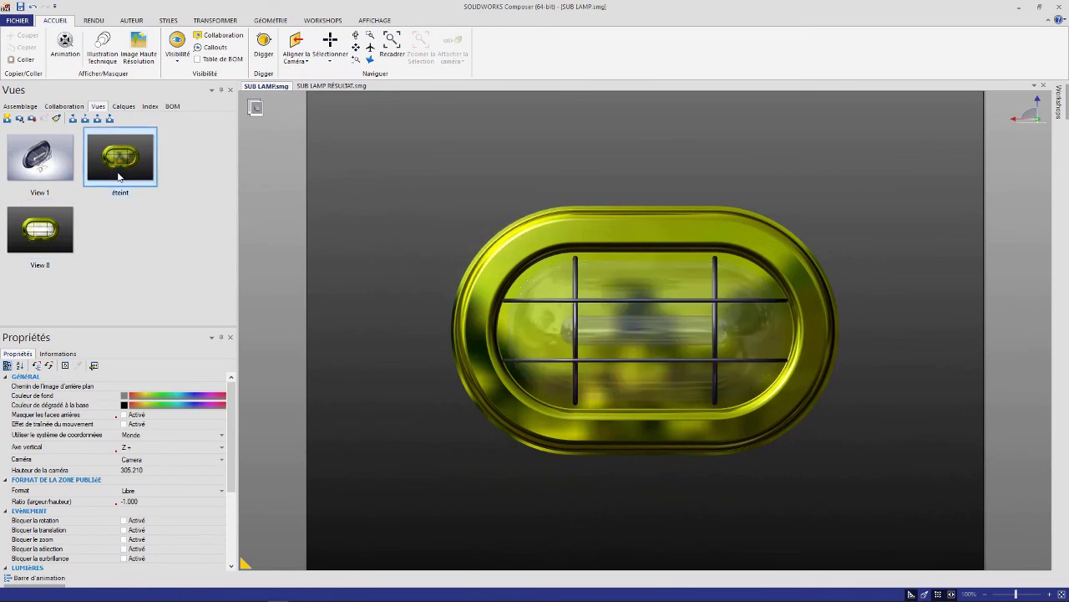
pyautogui.click(50, 226)
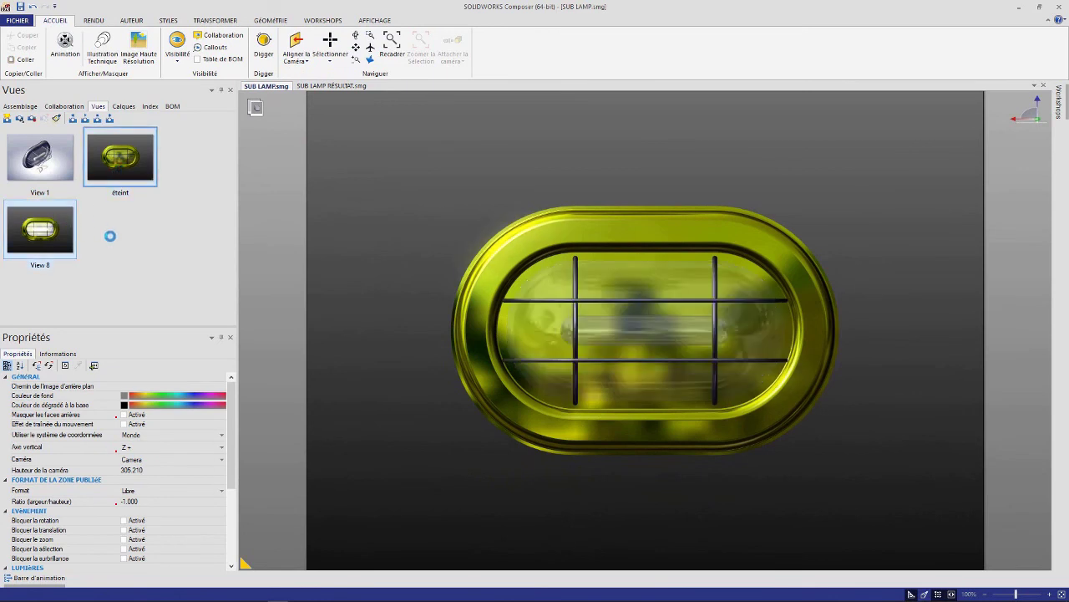
# Step: Switch to the SUB LAMP RÉSULTAT.smg document and orbit the finished lamp to compare its views
pyautogui.click(314, 86)
pyautogui.scroll(-1, 211, 251)
pyautogui.scroll(1, 208, 267)
pyautogui.moveTo(712, 191); pyautogui.dragTo(669, 217)
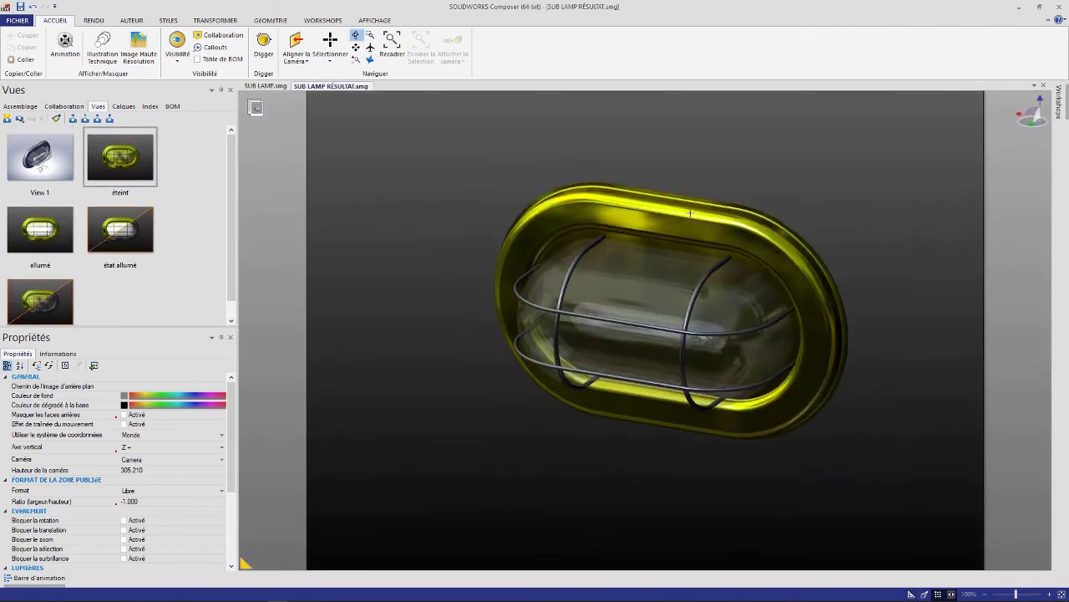